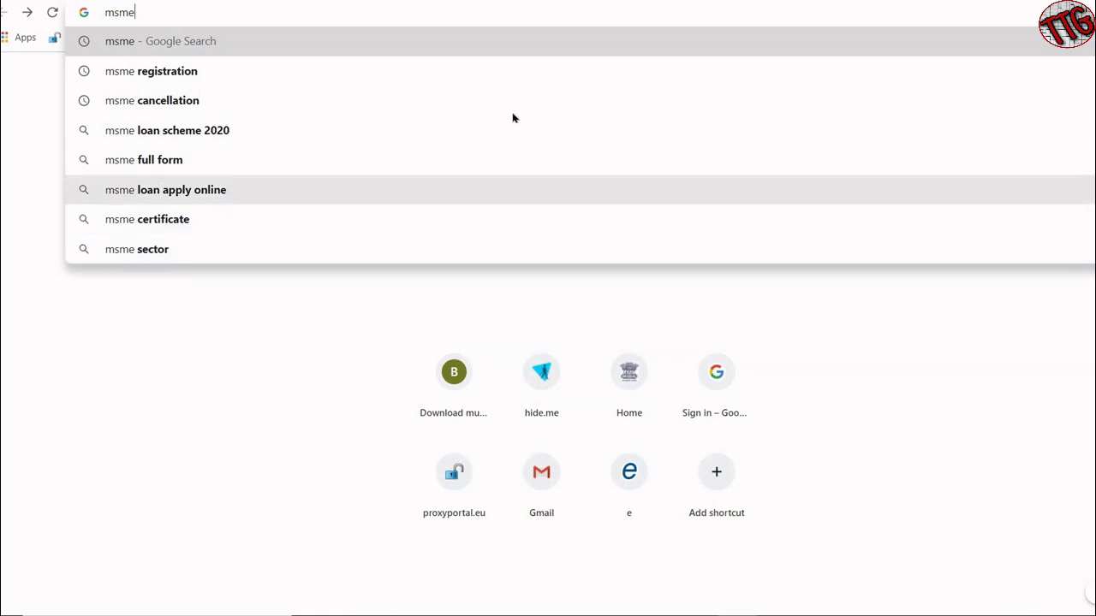
# Step: Run a Google search for 'msme registration' from the Chrome address bar suggestion
pyautogui.click(521, 78)
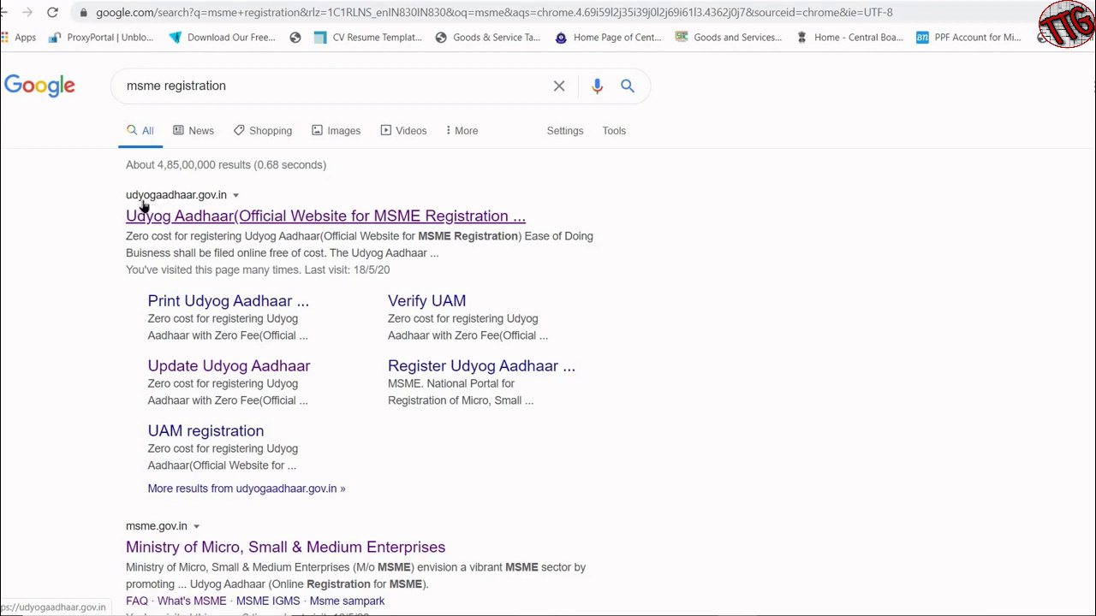
# Step: Open the official udyogaadhaar.gov.in registration site and scroll down to the form
pyautogui.click(233, 203)
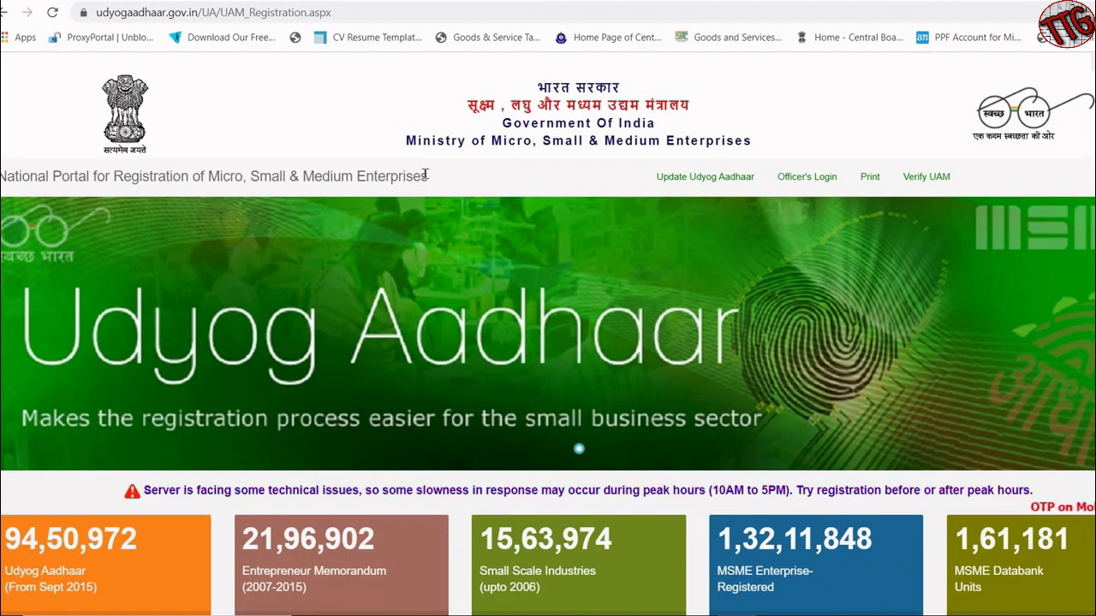
pyautogui.moveTo(428, 177); pyautogui.dragTo(2, 177)
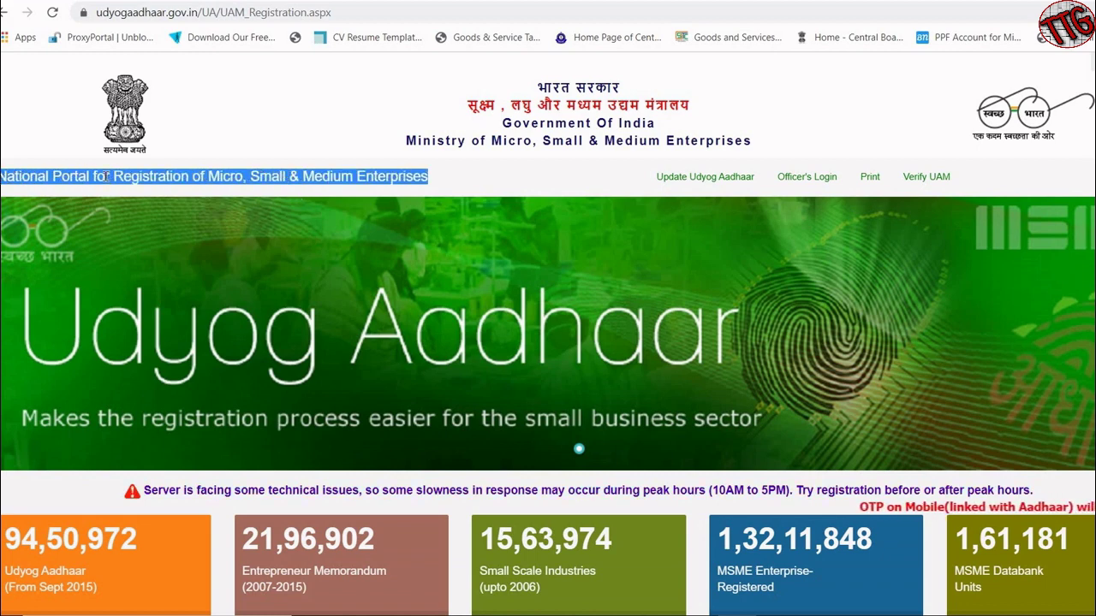
pyautogui.scroll(-5, 110, 244)
pyautogui.moveTo(159, 244); pyautogui.dragTo(110, 245)
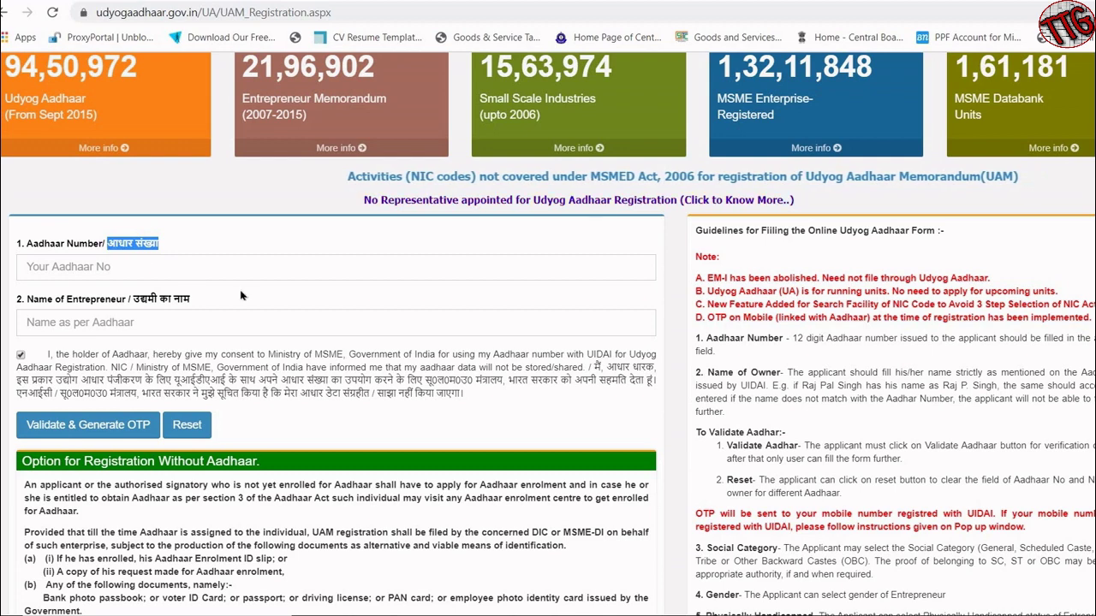
pyautogui.moveTo(190, 300); pyautogui.dragTo(134, 301)
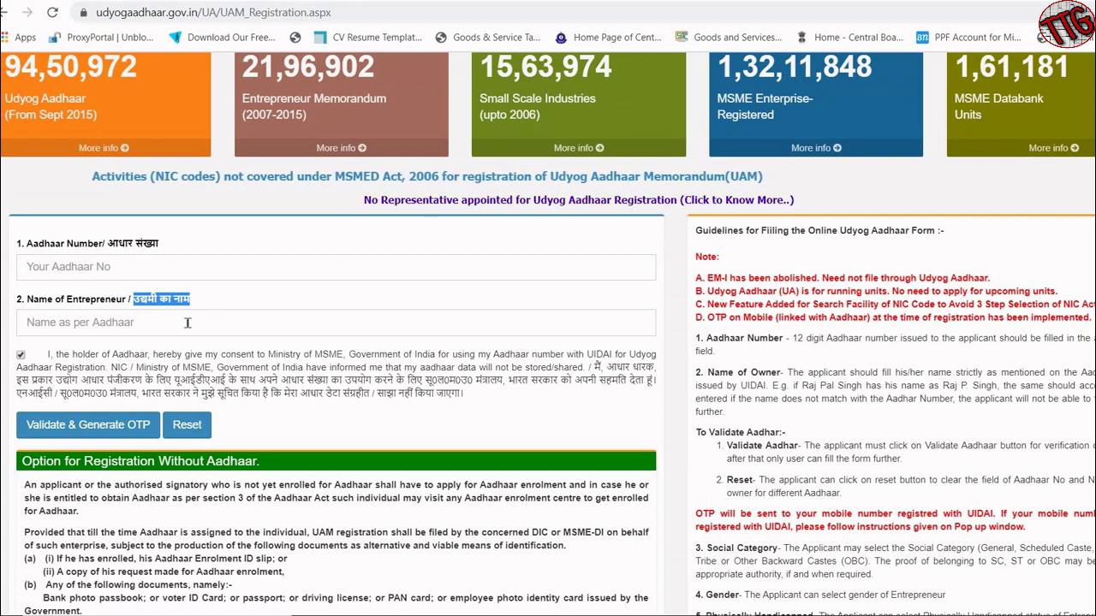
# Step: Enter the 12-digit Aadhaar number in the Aadhaar Number field, then go to the entrepreneur's name
pyautogui.click(189, 265)
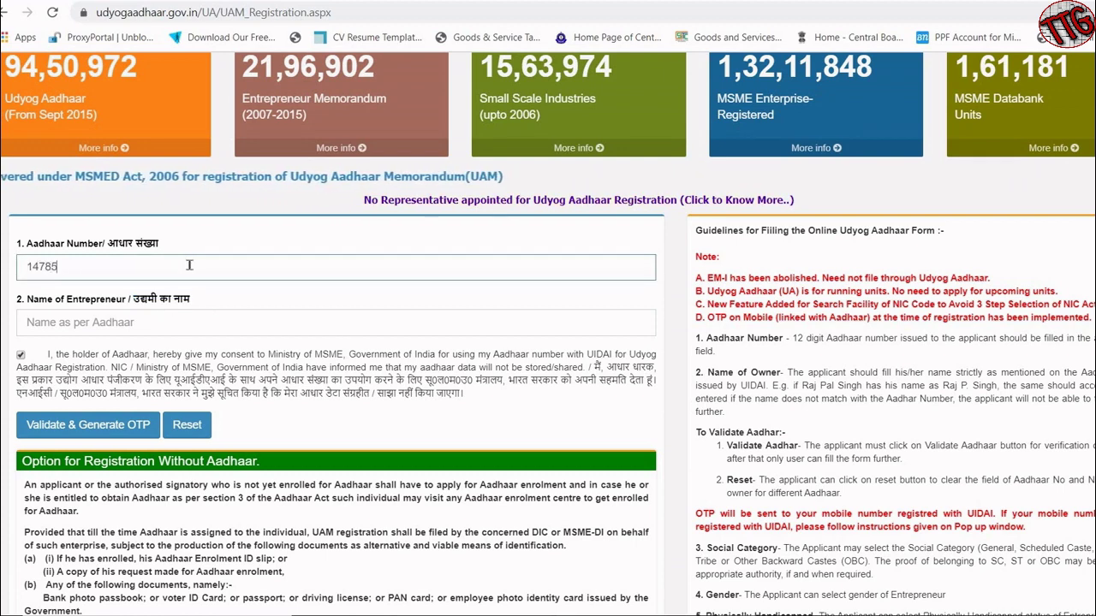
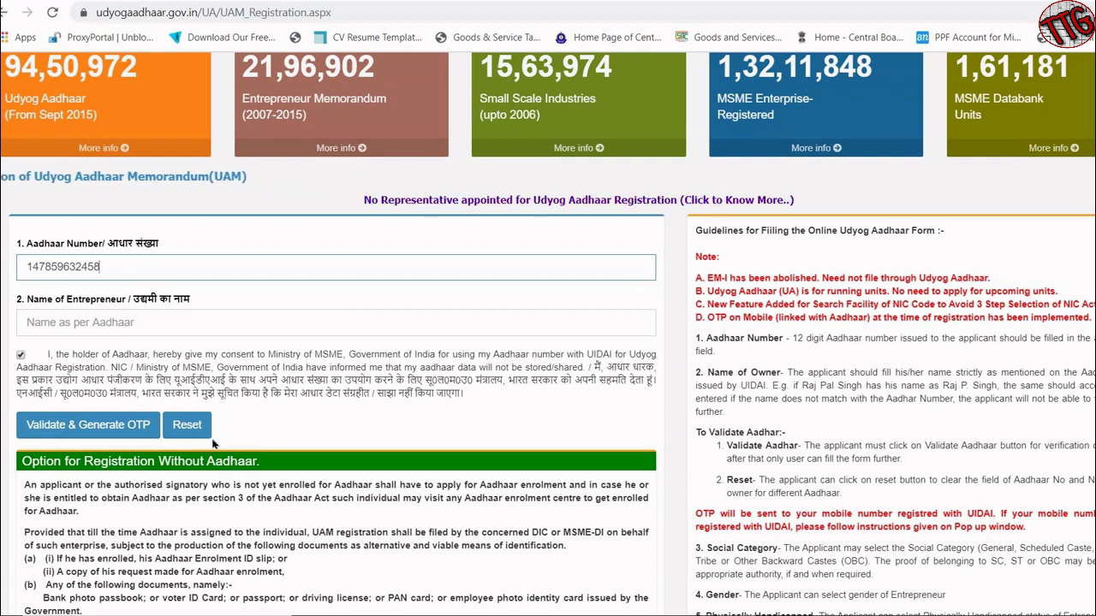
pyautogui.moveTo(531, 533); pyautogui.dragTo(600, 532)
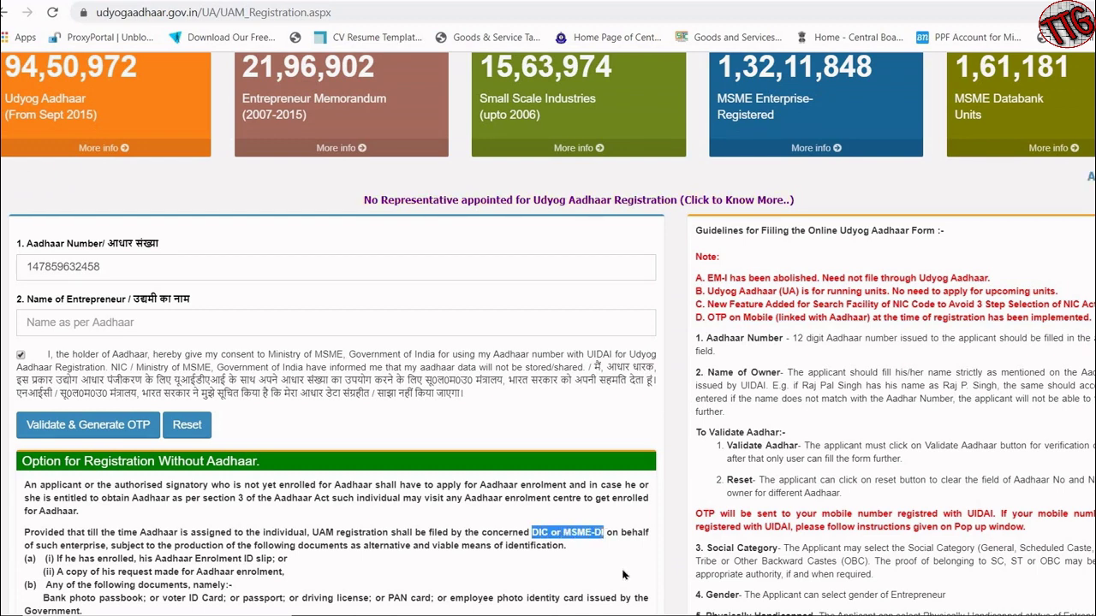
pyautogui.scroll(-2, 623, 575)
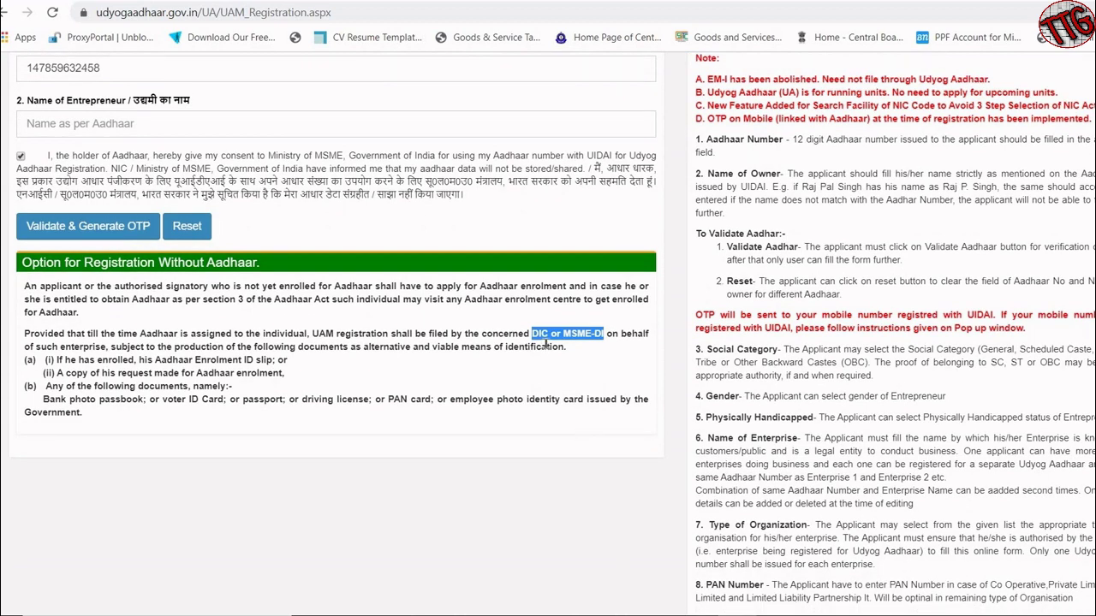
pyautogui.moveTo(43, 399); pyautogui.dragTo(314, 422)
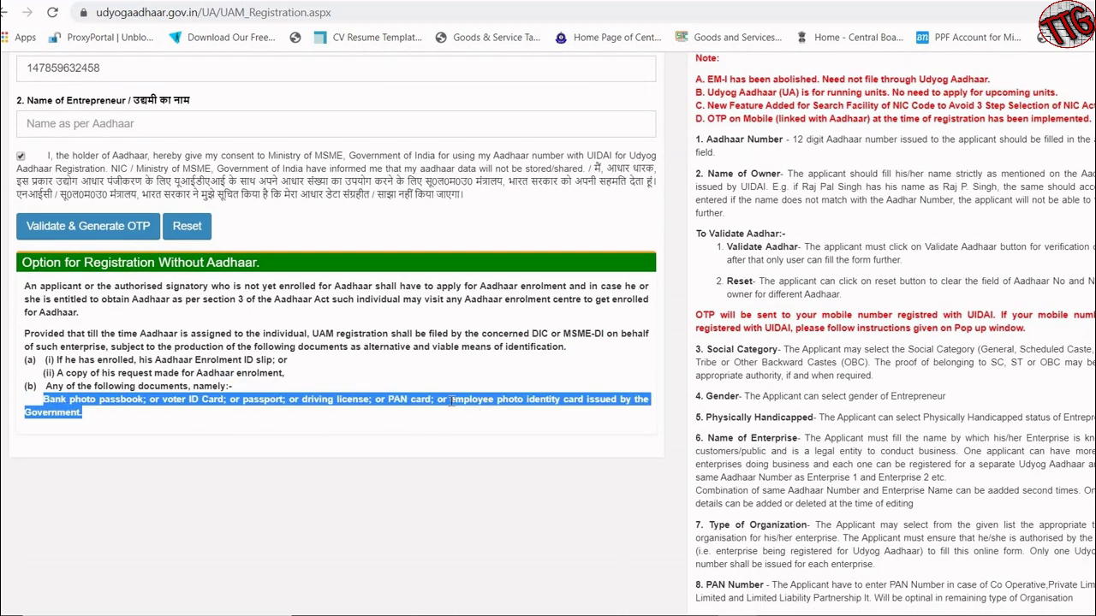
pyautogui.scroll(2, 472, 401)
pyautogui.doubleClick(34, 267)
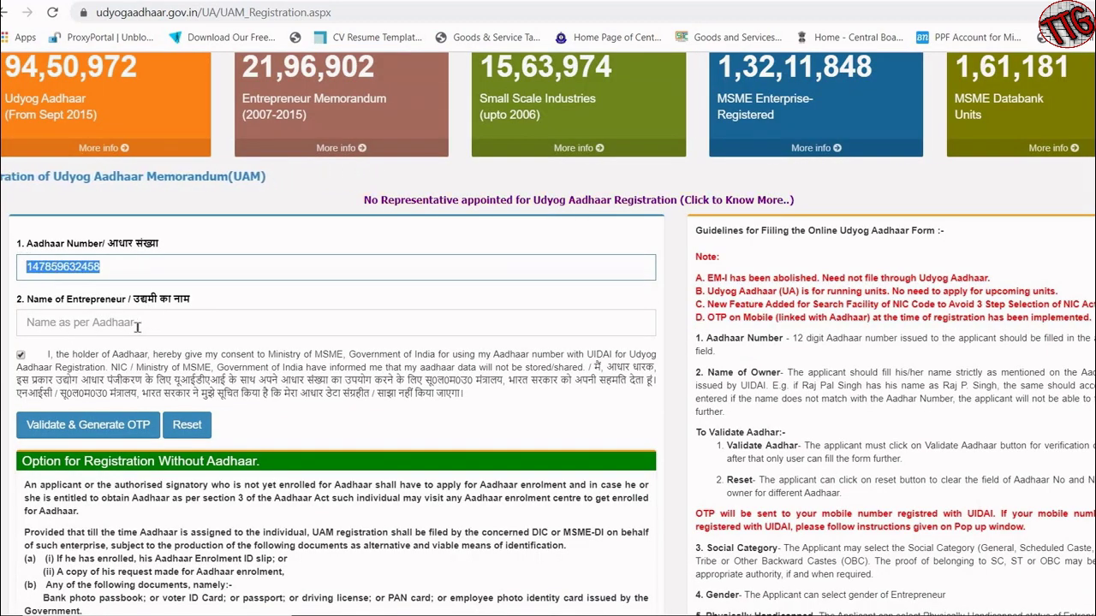
pyautogui.click(147, 322)
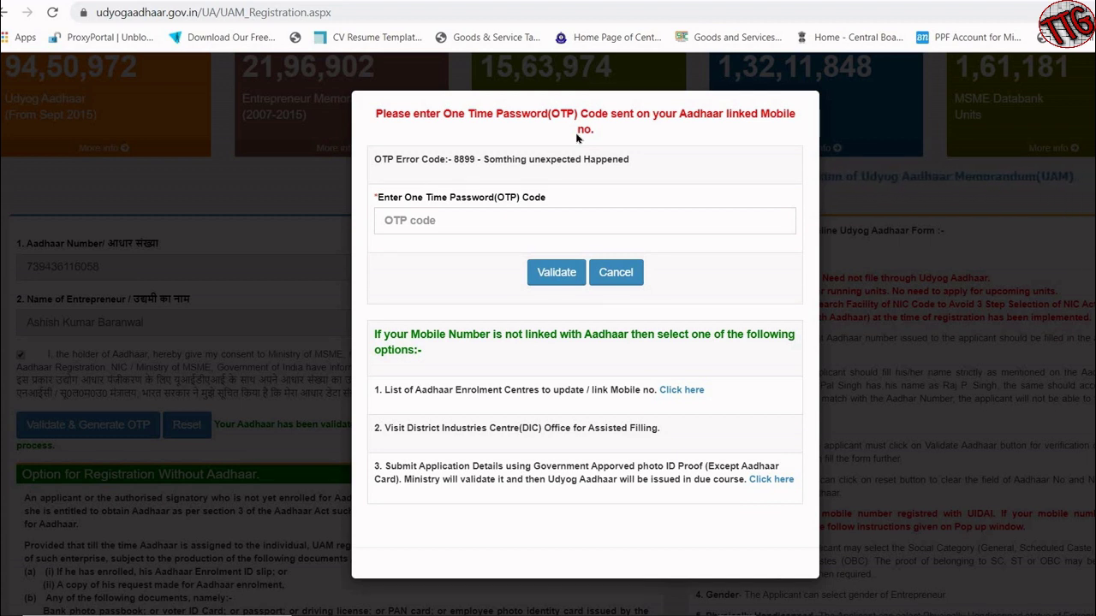
# Step: Place the cursor in the OTP dialog's one-time password field
pyautogui.click(463, 220)
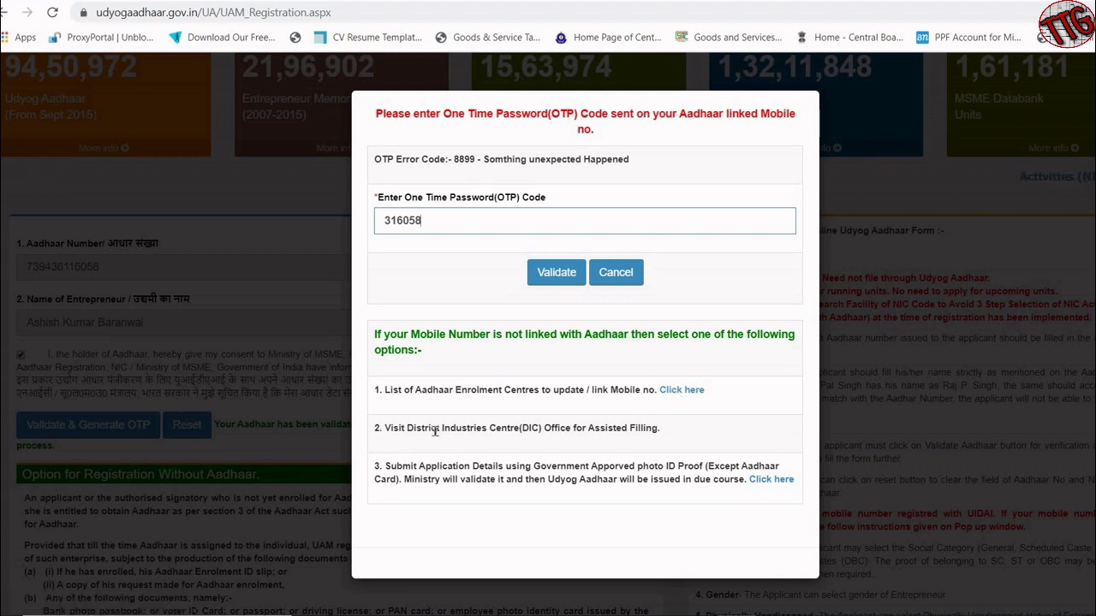
# Step: Type the six-digit one-time password into the OTP dialog's code field
pyautogui.moveTo(408, 428); pyautogui.dragTo(571, 428)
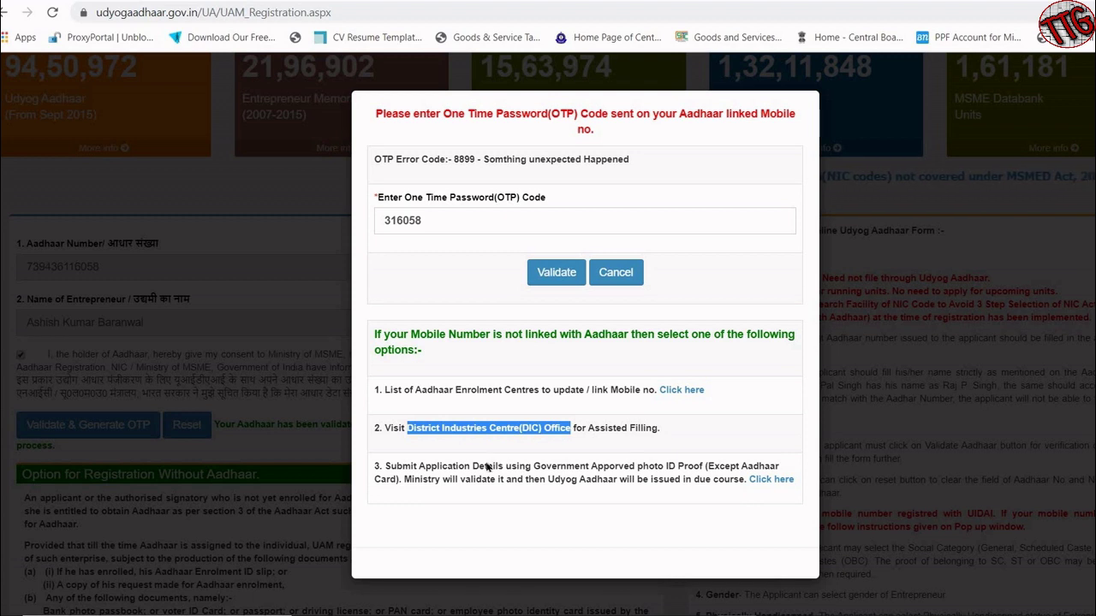
pyautogui.moveTo(396, 466); pyautogui.dragTo(775, 494)
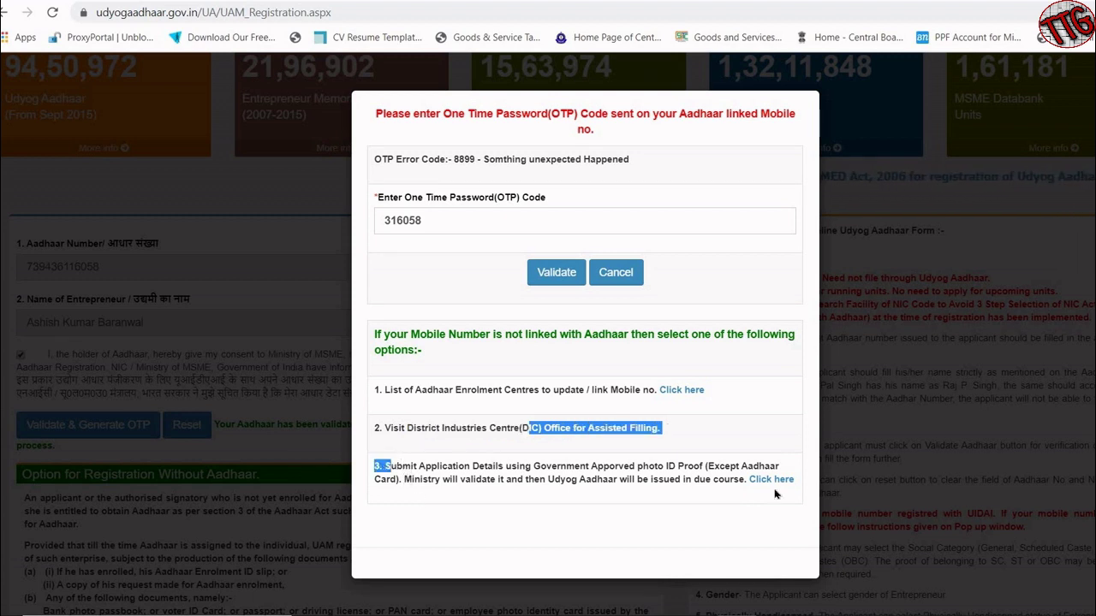
pyautogui.click(775, 493)
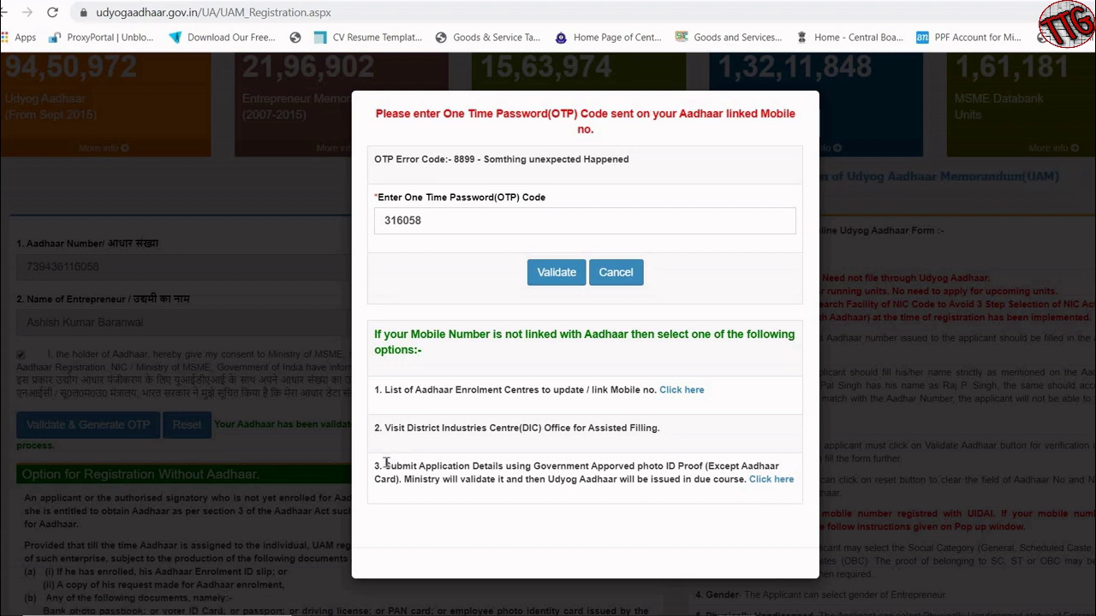
pyautogui.moveTo(385, 463); pyautogui.dragTo(745, 481)
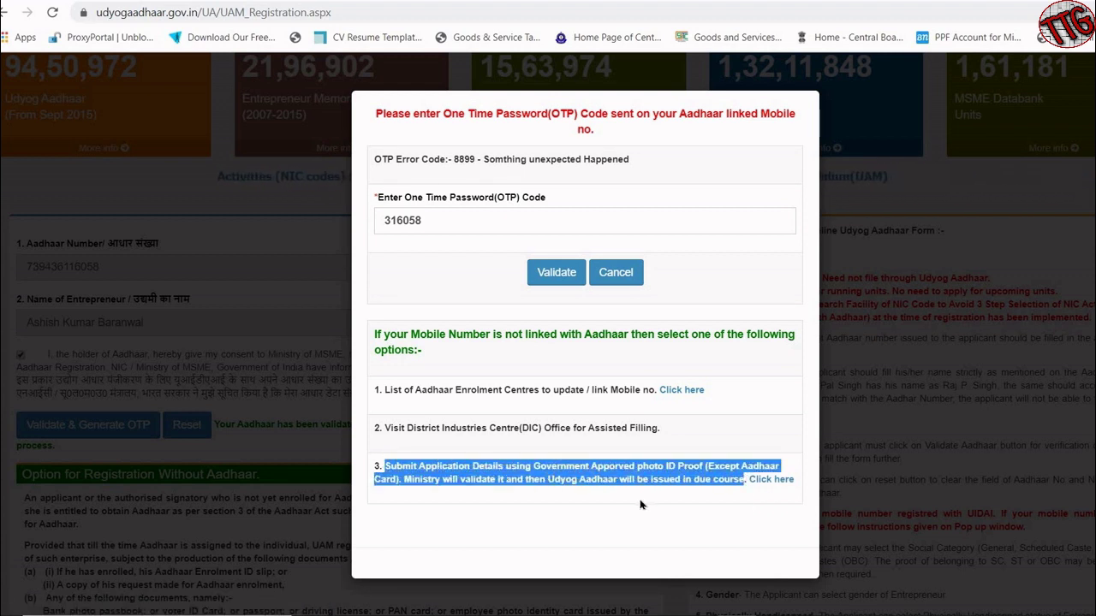
pyautogui.click(636, 445)
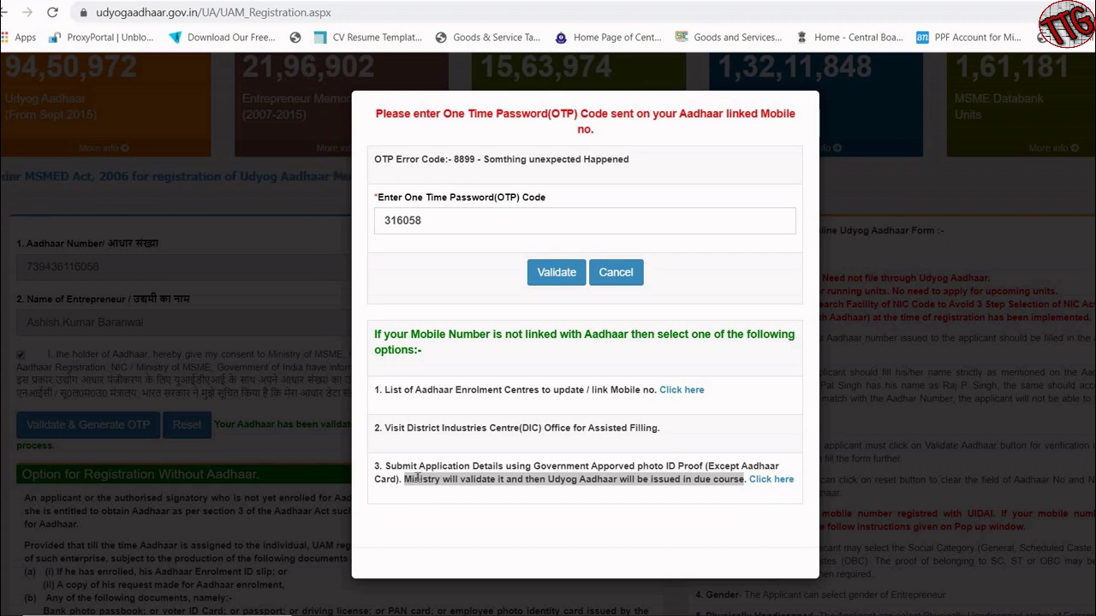
pyautogui.moveTo(423, 221); pyautogui.dragTo(373, 220)
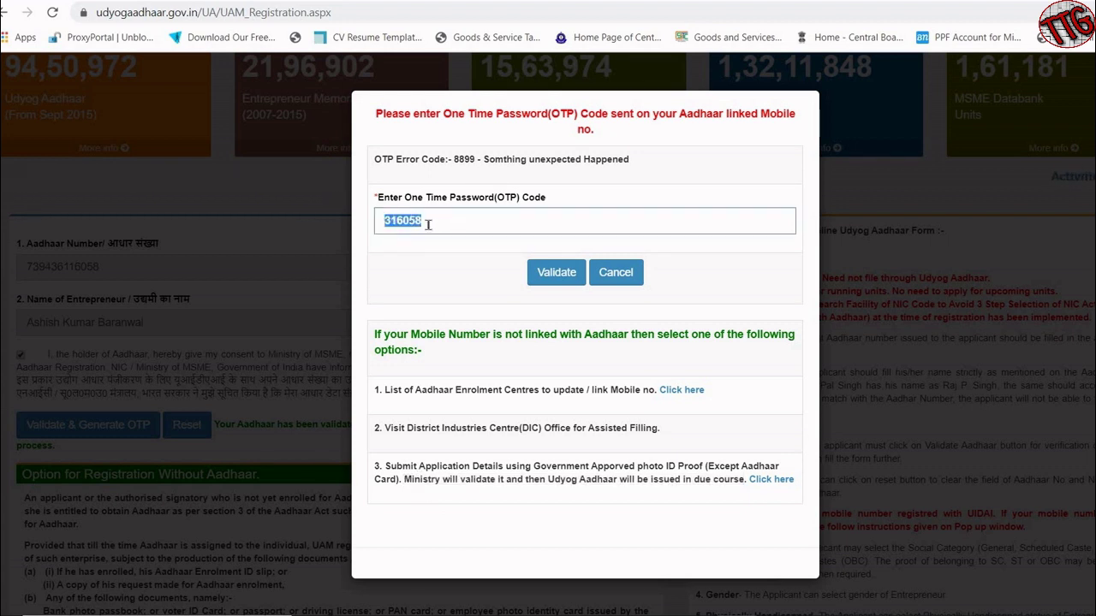
# Step: Validate the one-time password and enter 'The Tax Guide' as the enterprise name
pyautogui.click(555, 273)
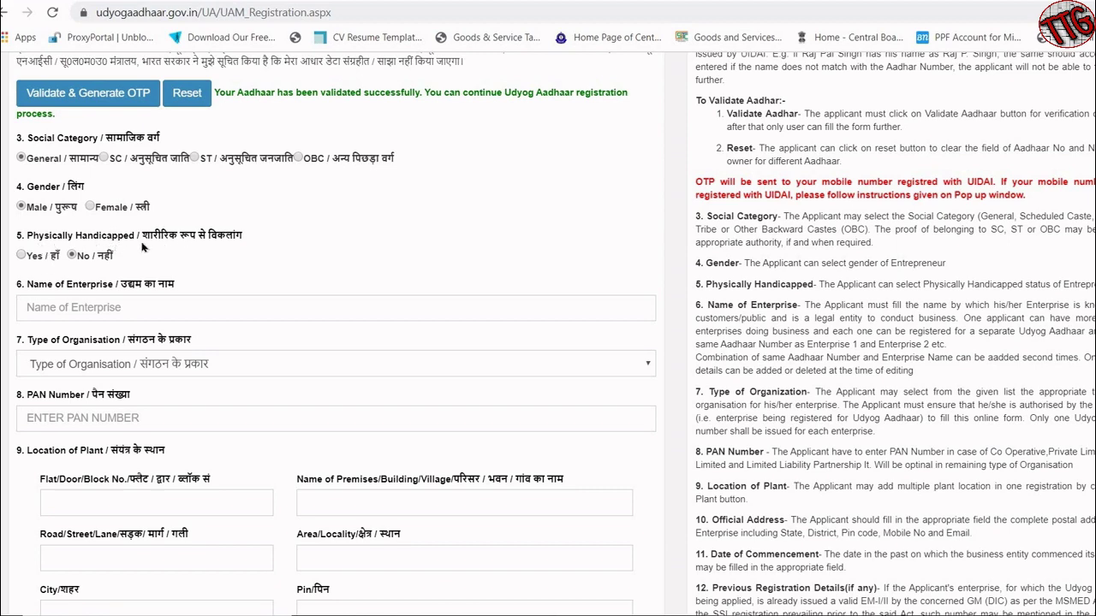
pyautogui.click(83, 306)
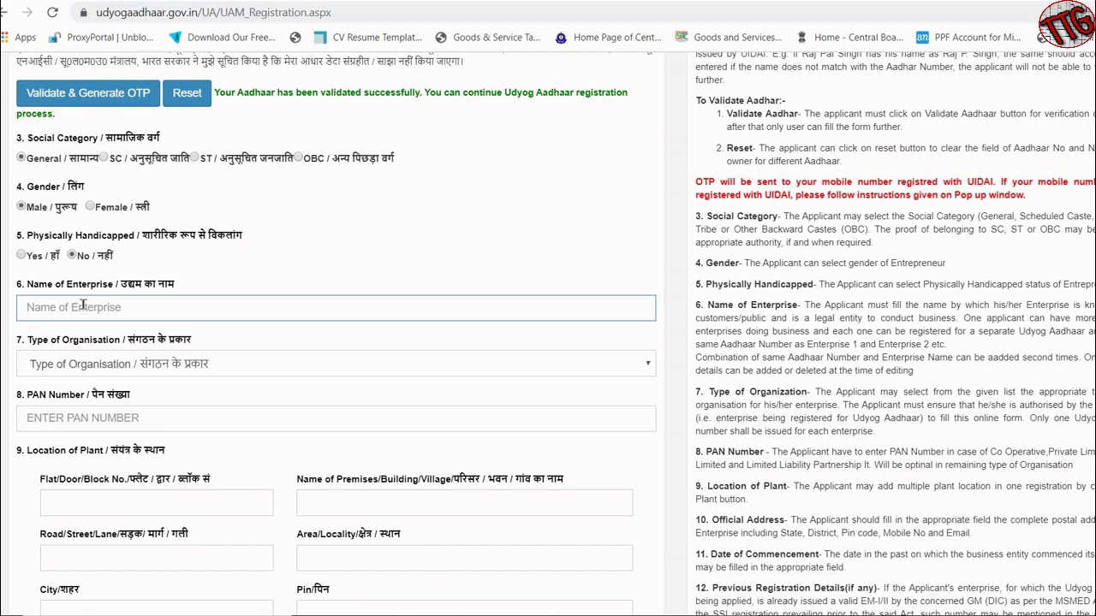
pyautogui.write('The Tax Guide')
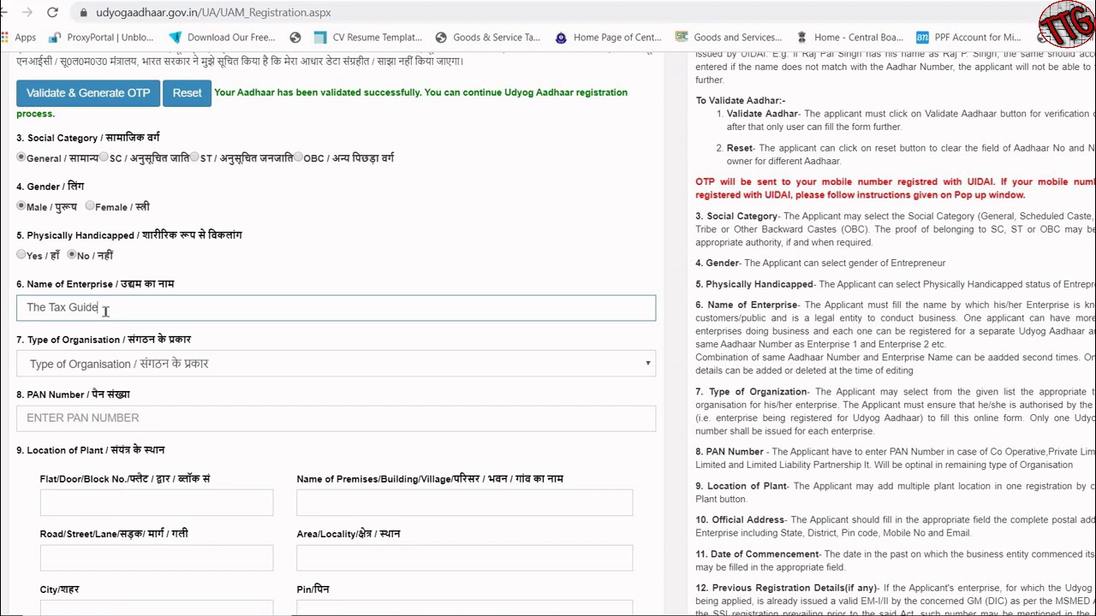
pyautogui.moveTo(105, 310); pyautogui.dragTo(9, 312)
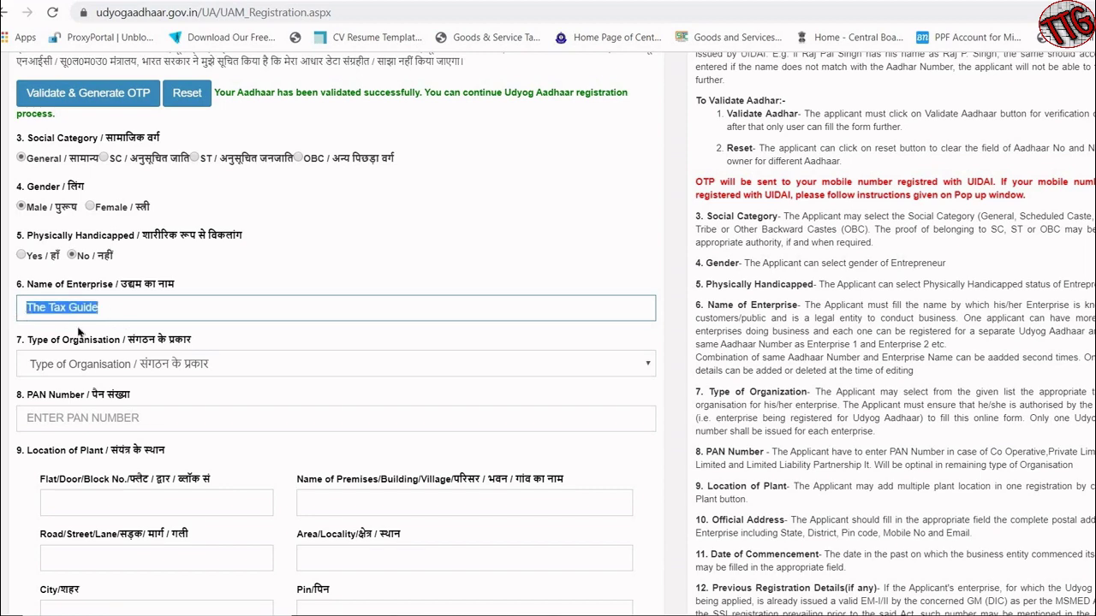
pyautogui.click(93, 365)
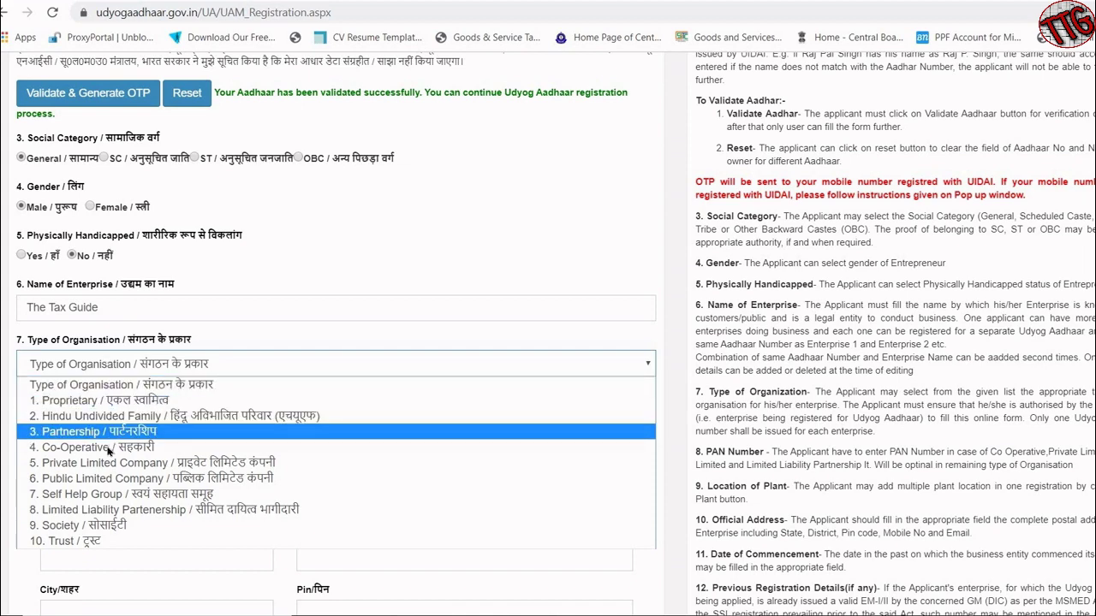
# Step: Choose 1. Proprietary as the organisation type and enter the PAN number
pyautogui.click(107, 401)
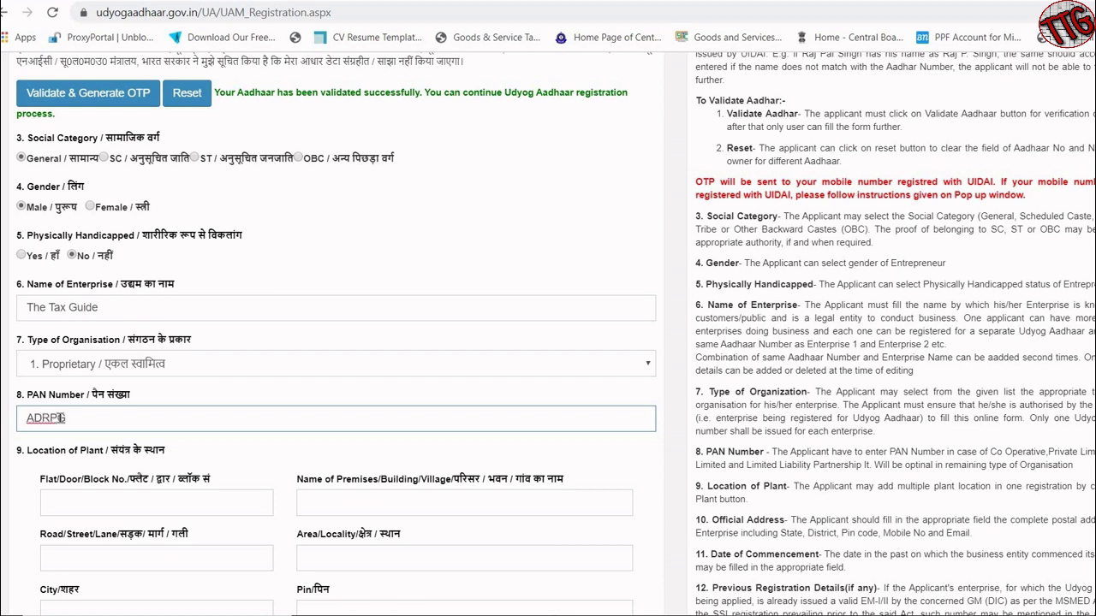
pyautogui.moveTo(113, 416); pyautogui.dragTo(18, 417)
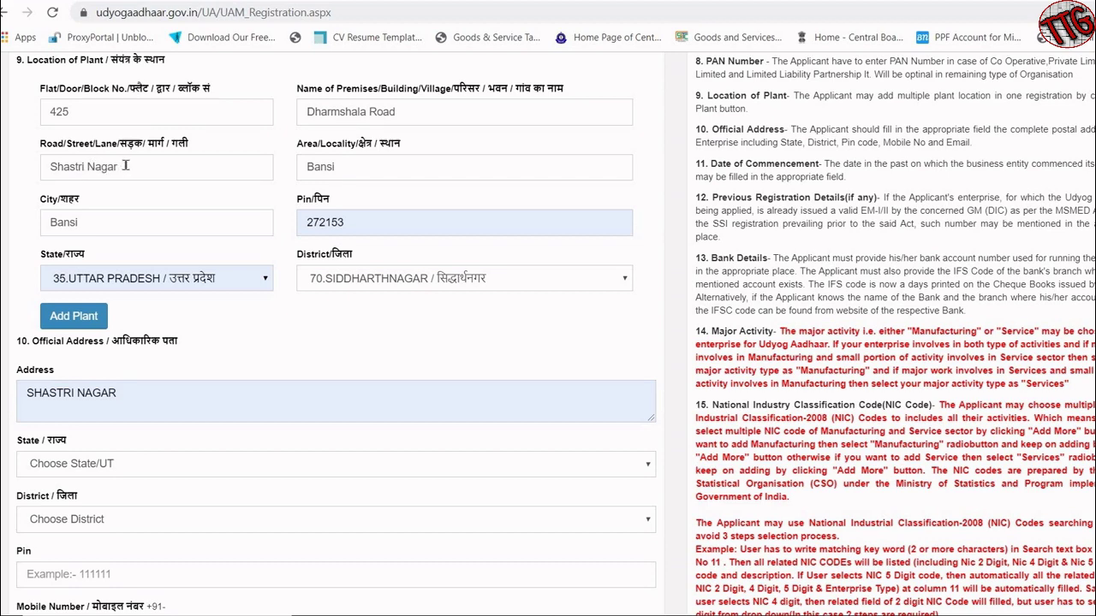
# Step: Set the plant's state to UTTAR PRADESH and district to SIDDHARTHNAGAR, then add it as plant 1
pyautogui.doubleClick(147, 219)
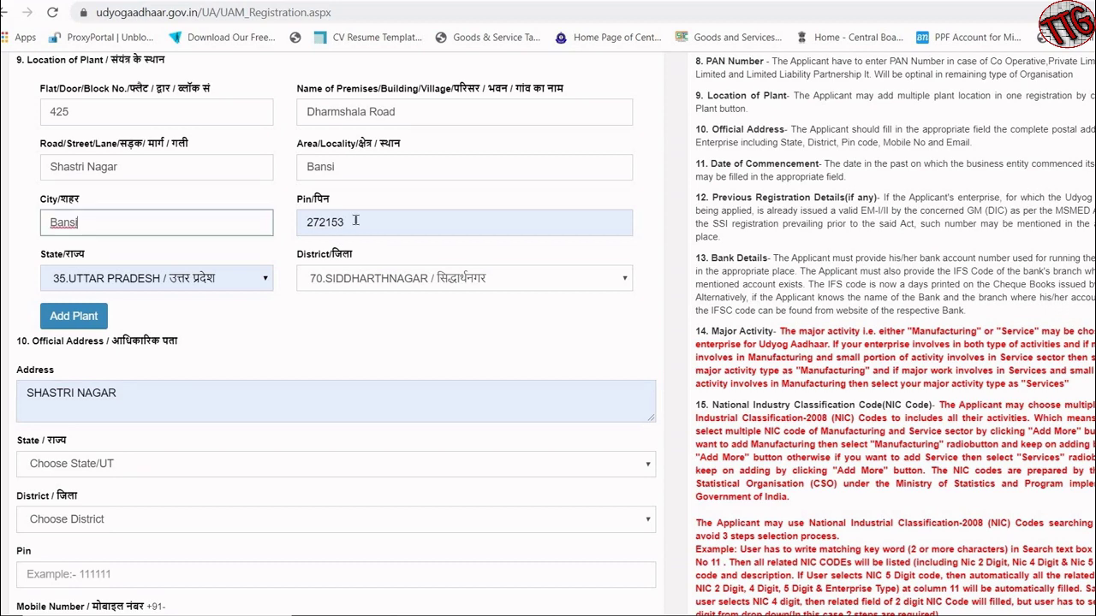
pyautogui.click(228, 275)
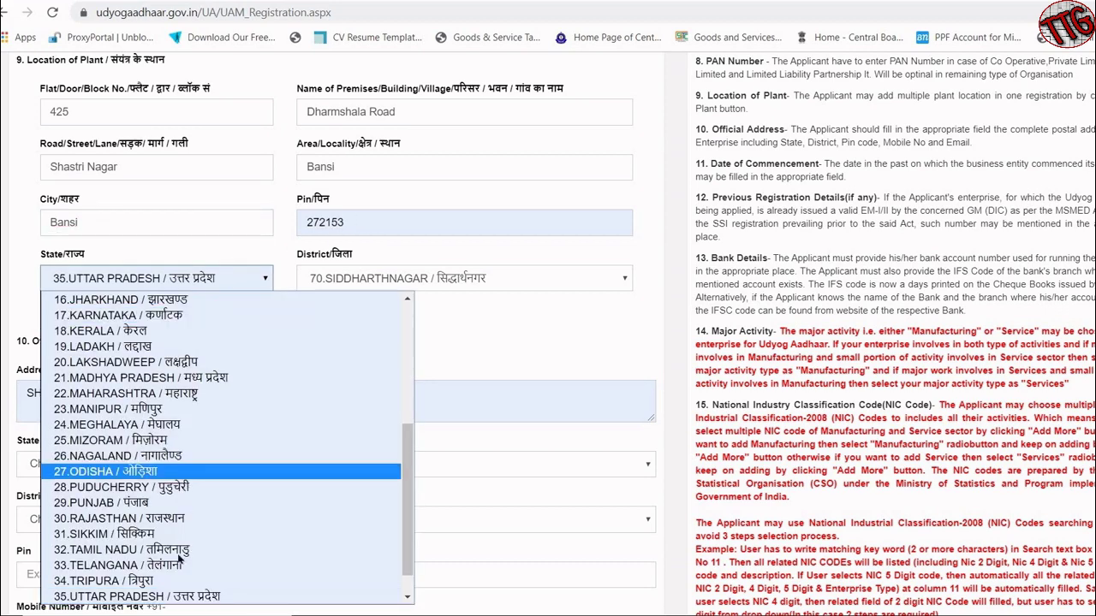
pyautogui.click(173, 595)
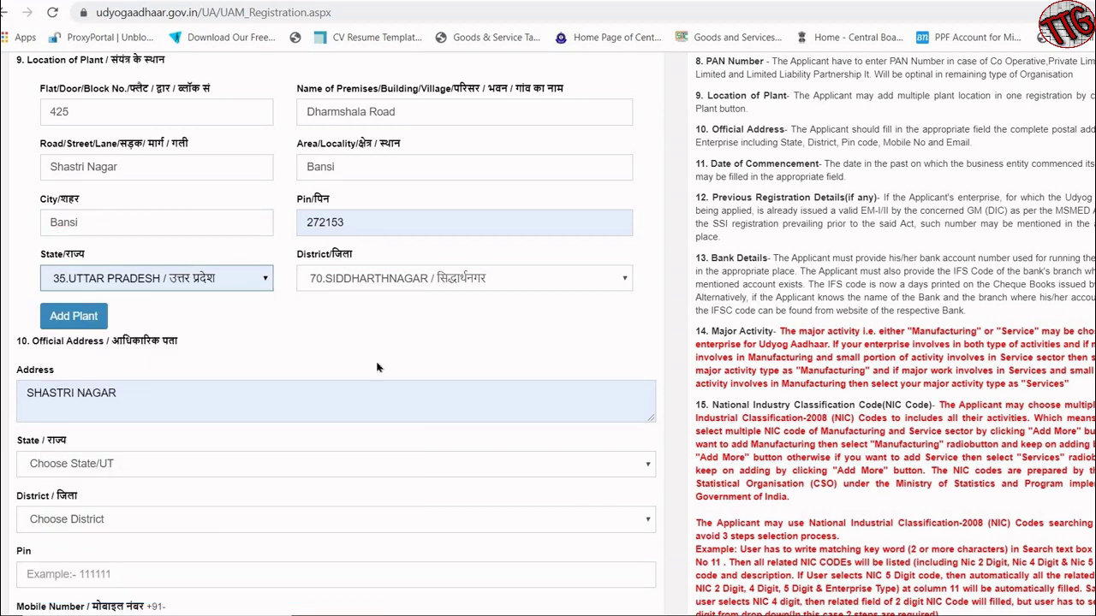
pyautogui.click(431, 274)
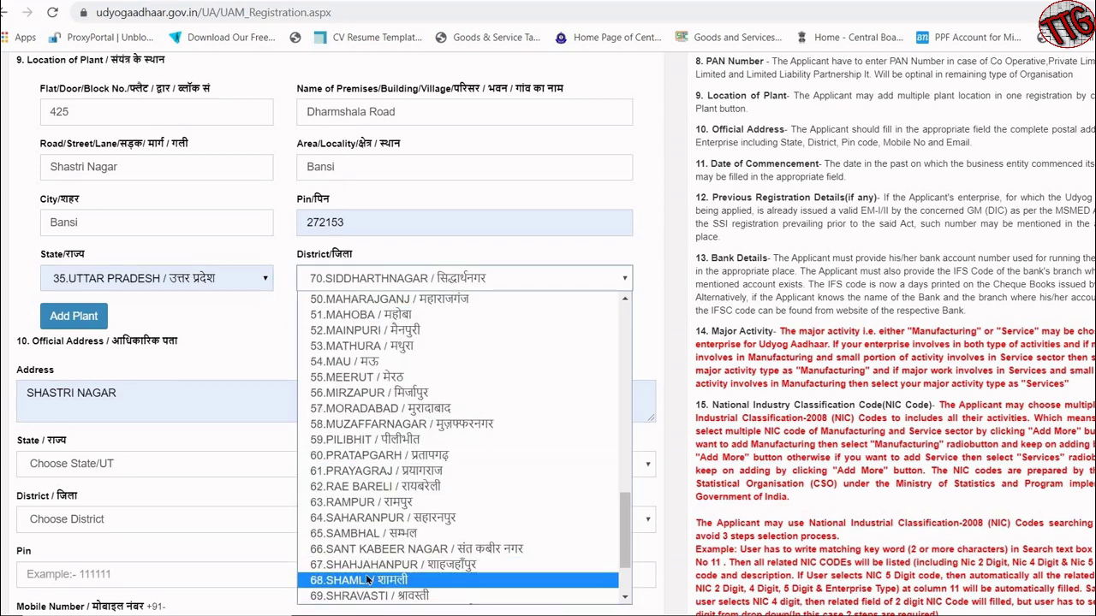
pyautogui.scroll(-2, 368, 580)
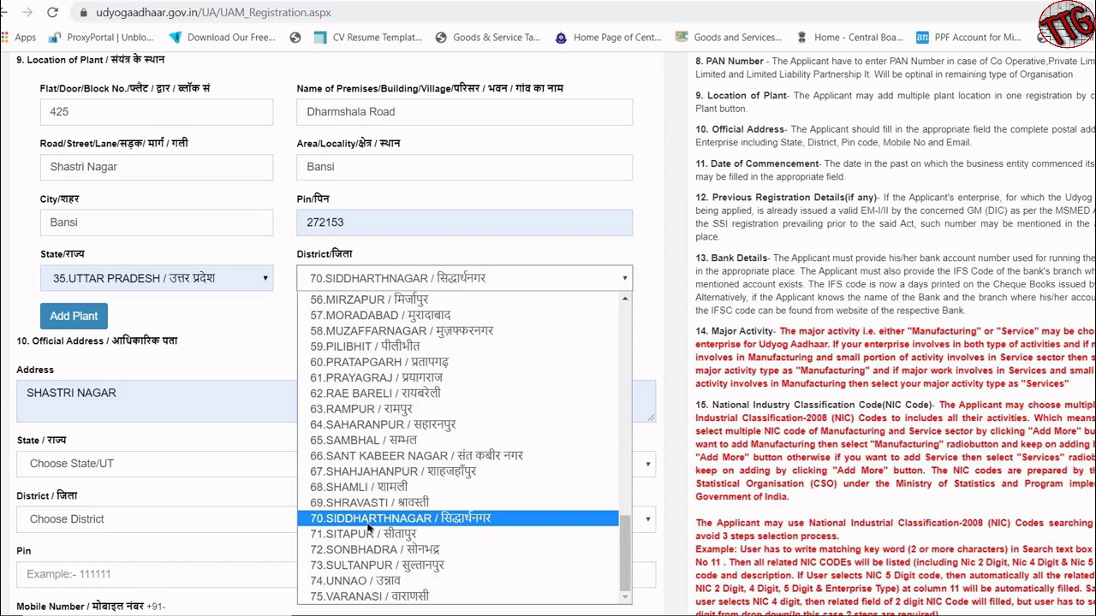
pyautogui.click(368, 527)
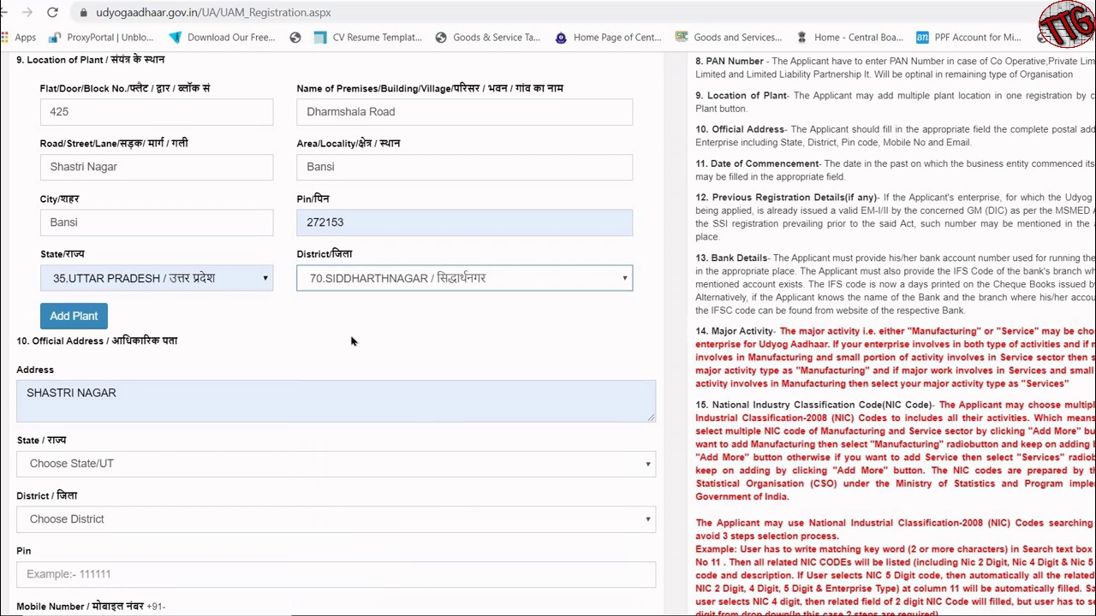
pyautogui.click(97, 316)
pyautogui.click(97, 317)
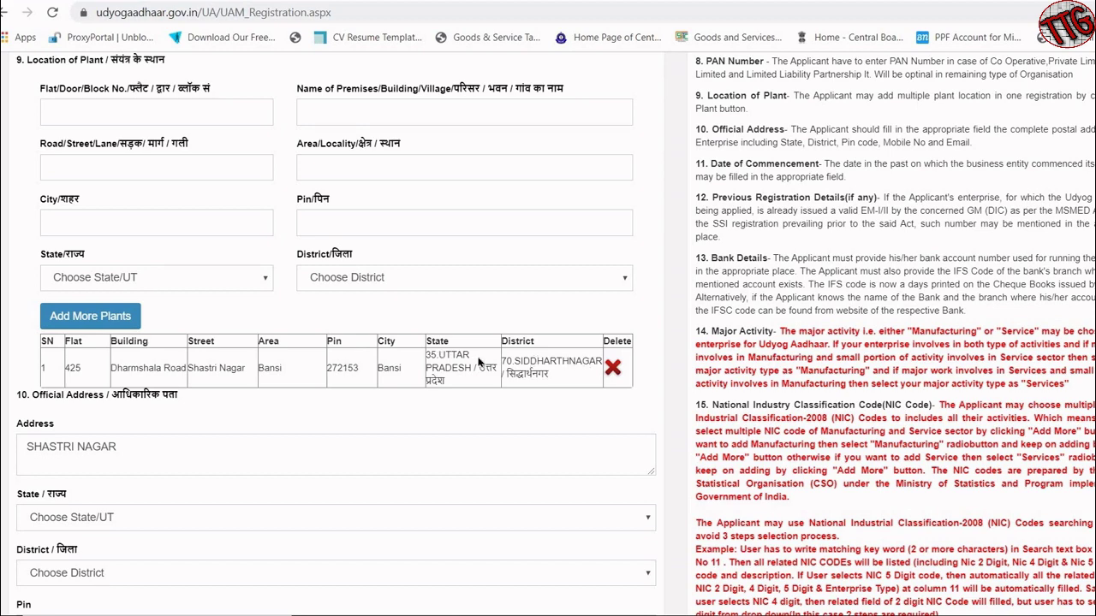
pyautogui.moveTo(178, 276); pyautogui.dragTo(31, 279)
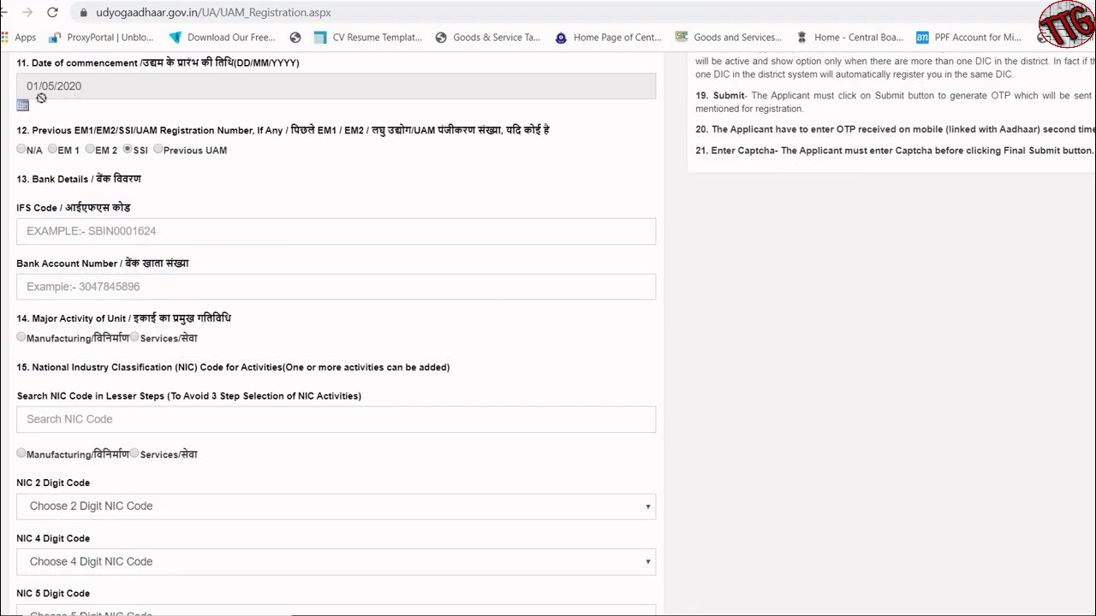
# Step: Keep the commencement date 01/05/2020 and answer N/A for any previous registration number
pyautogui.click(26, 104)
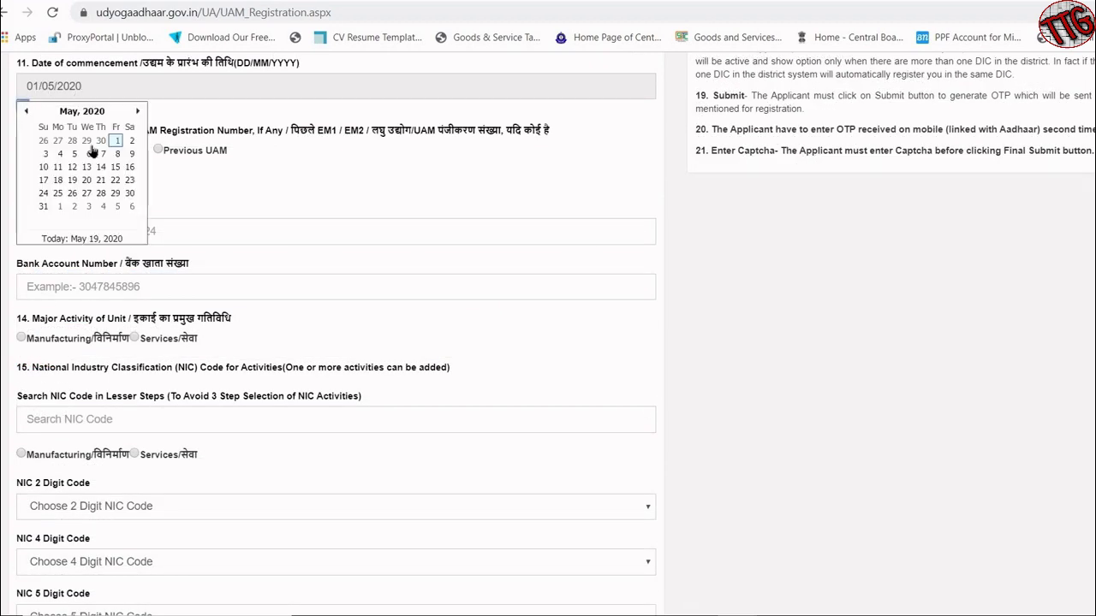
pyautogui.click(116, 141)
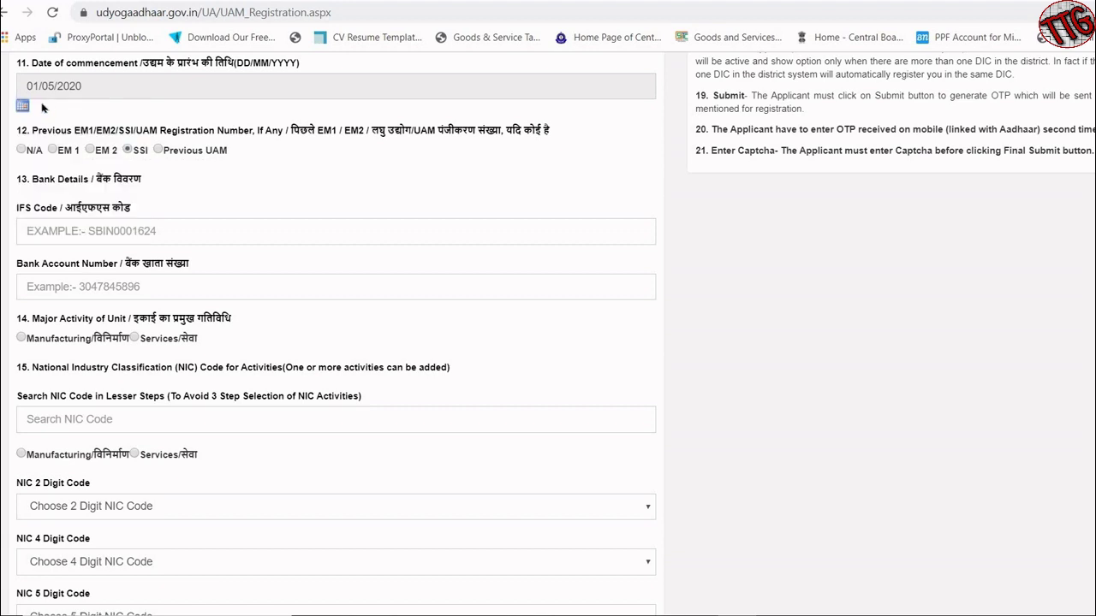
pyautogui.click(158, 150)
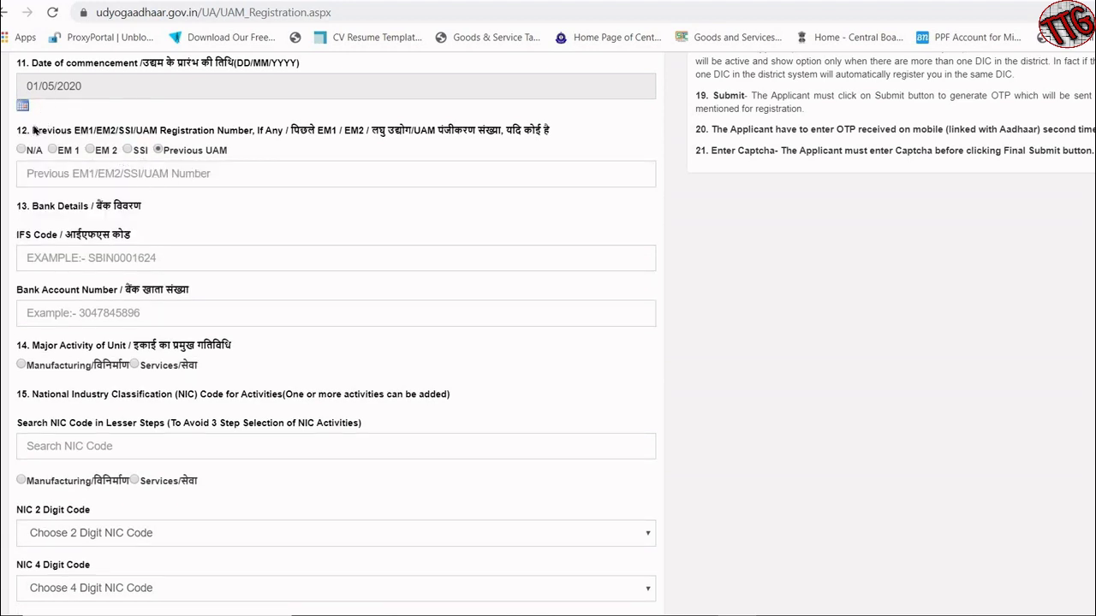
pyautogui.moveTo(32, 130); pyautogui.dragTo(554, 140)
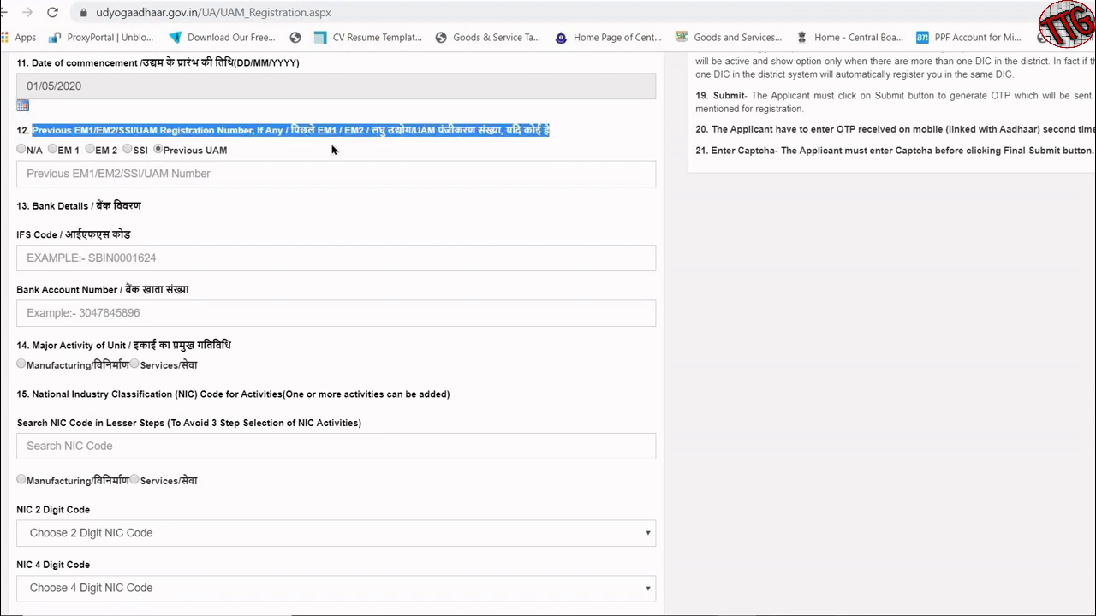
pyautogui.click(128, 150)
pyautogui.click(93, 151)
pyautogui.click(54, 151)
pyautogui.click(20, 152)
# Step: Visit the bank details' IFS code and account number fields, leaving them empty
pyautogui.moveTo(142, 206); pyautogui.dragTo(30, 213)
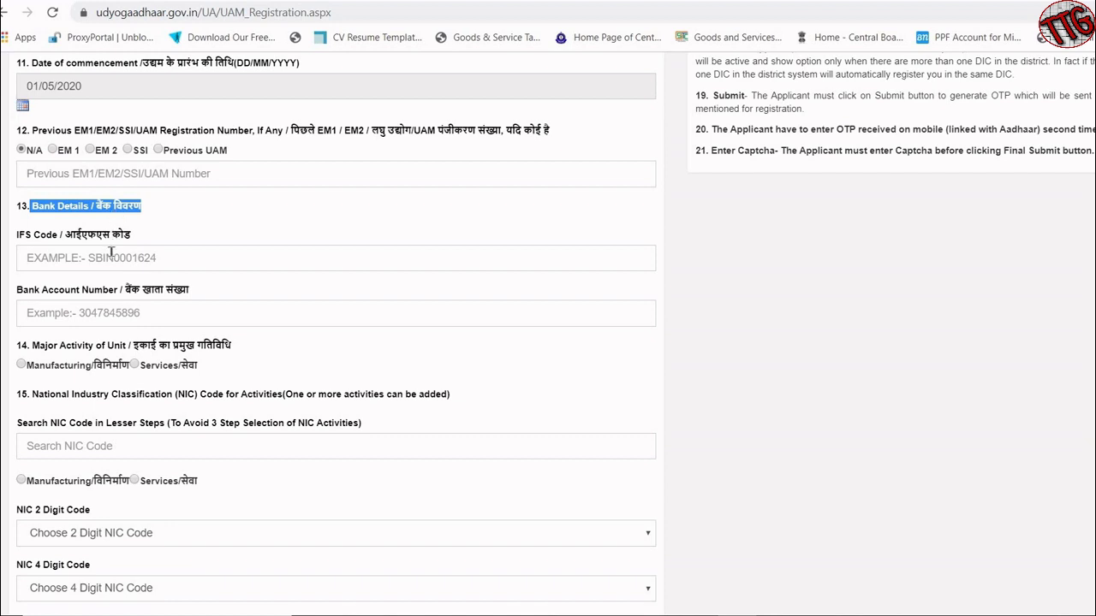
pyautogui.click(84, 259)
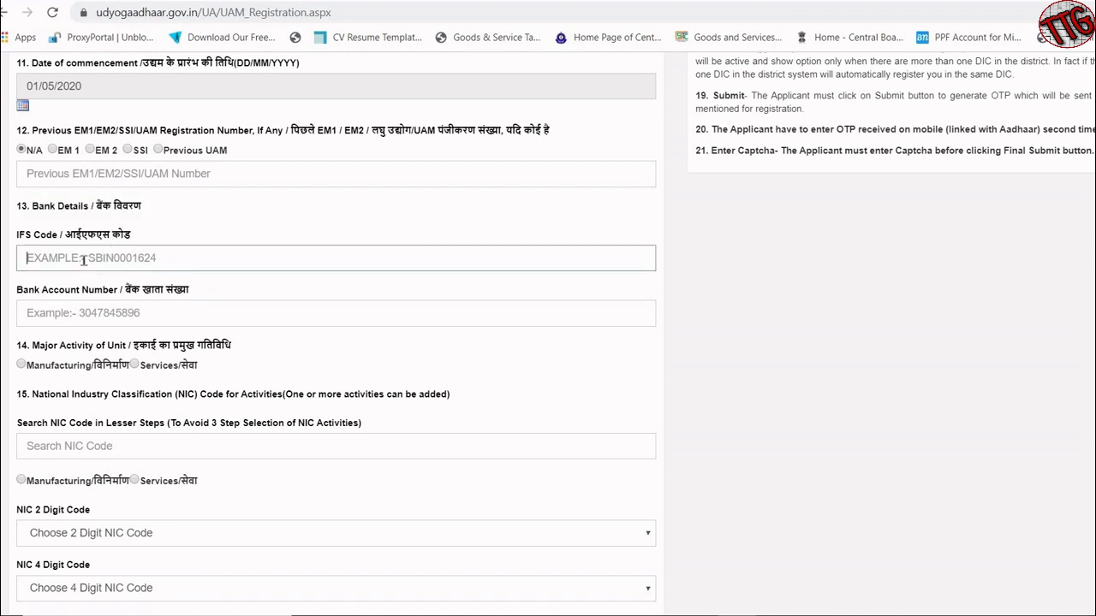
pyautogui.click(142, 318)
pyautogui.tripleClick(143, 345)
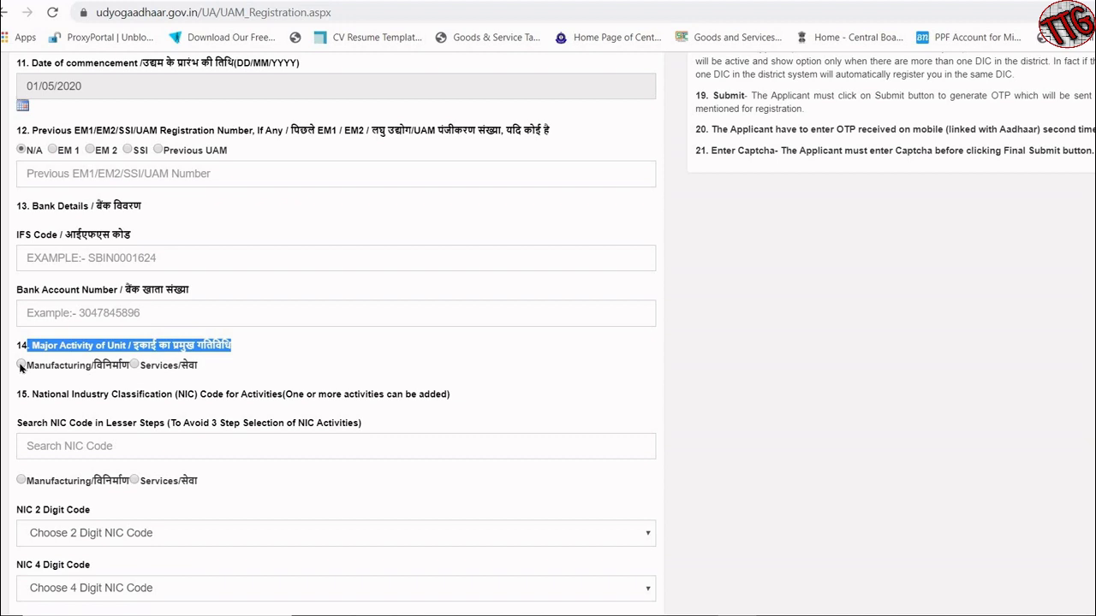
# Step: Mark Services for Major Activity of Unit and for the NIC activity type
pyautogui.click(135, 365)
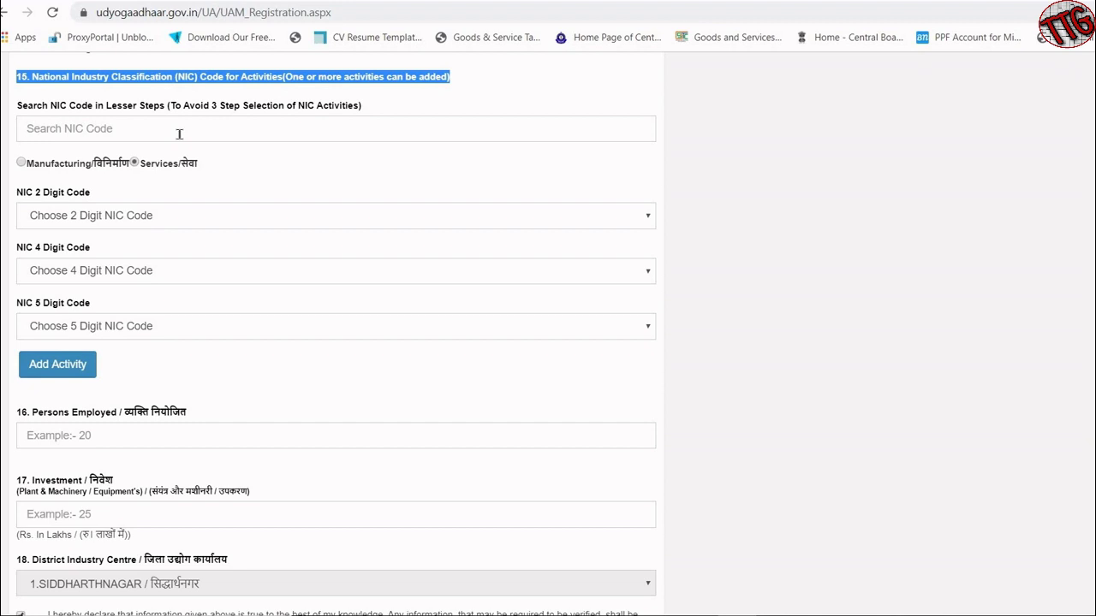
pyautogui.click(179, 134)
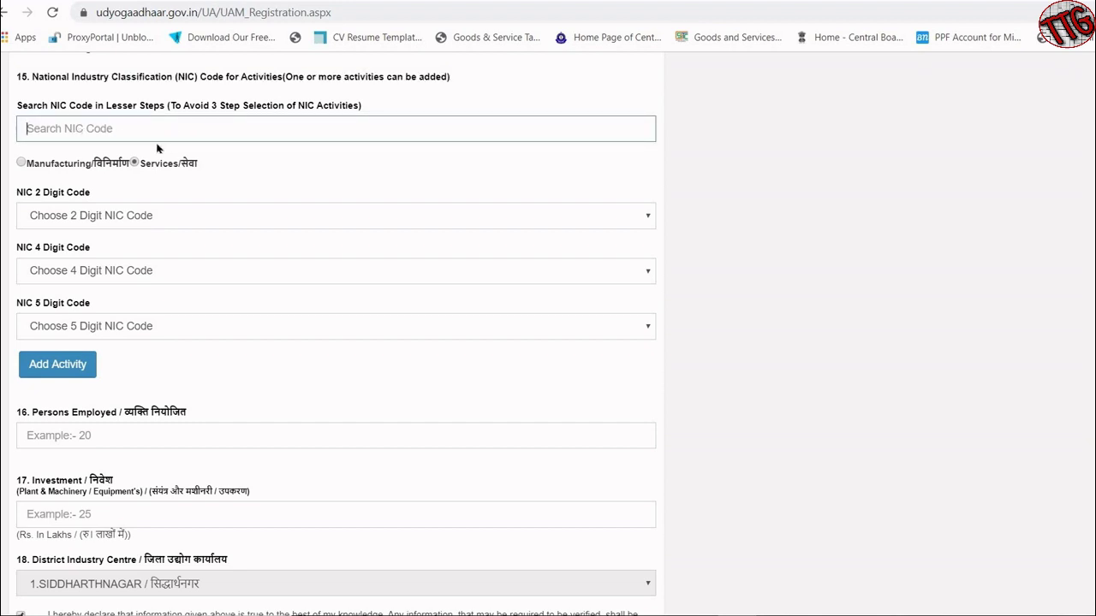
pyautogui.scroll(1, 37, 269)
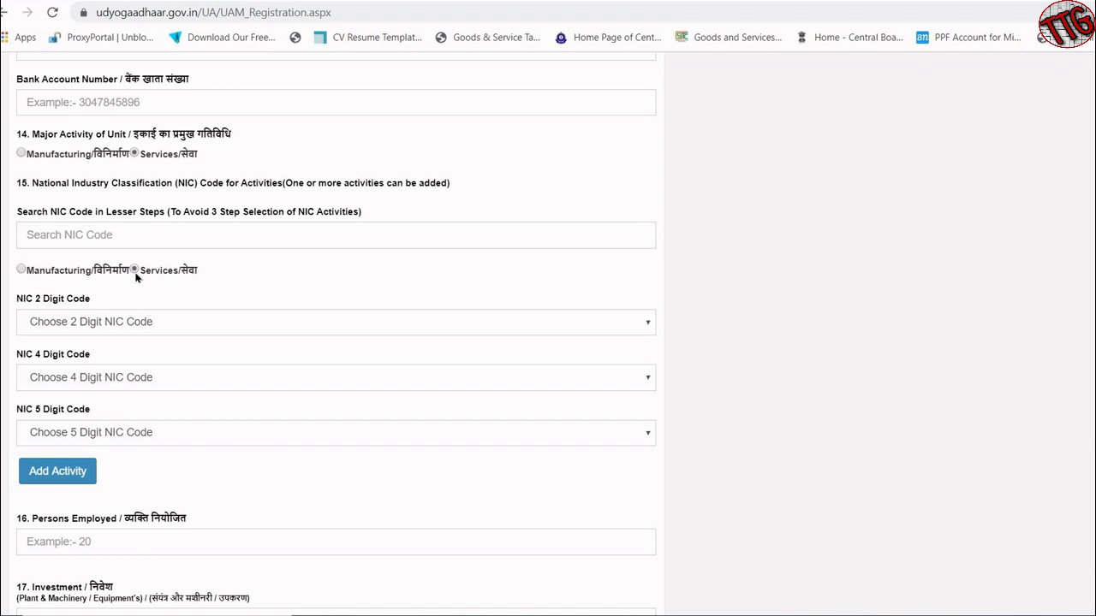
# Step: Add NIC activity 69 / 6920 / 69201 accounting, bookkeeping and auditing to the activities table
pyautogui.click(73, 328)
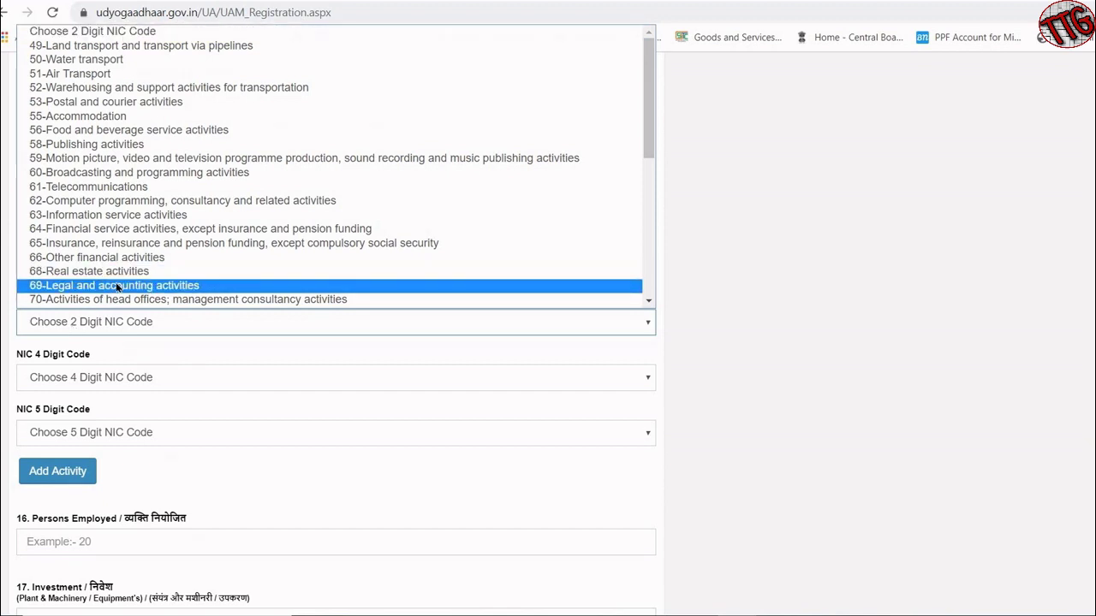
pyautogui.click(118, 287)
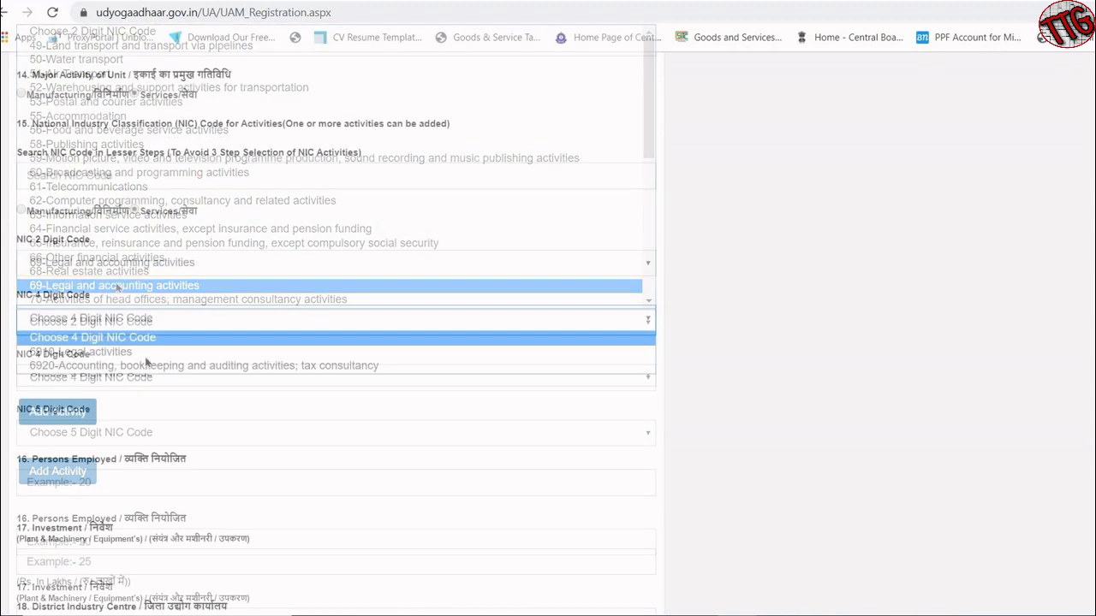
pyautogui.click(147, 318)
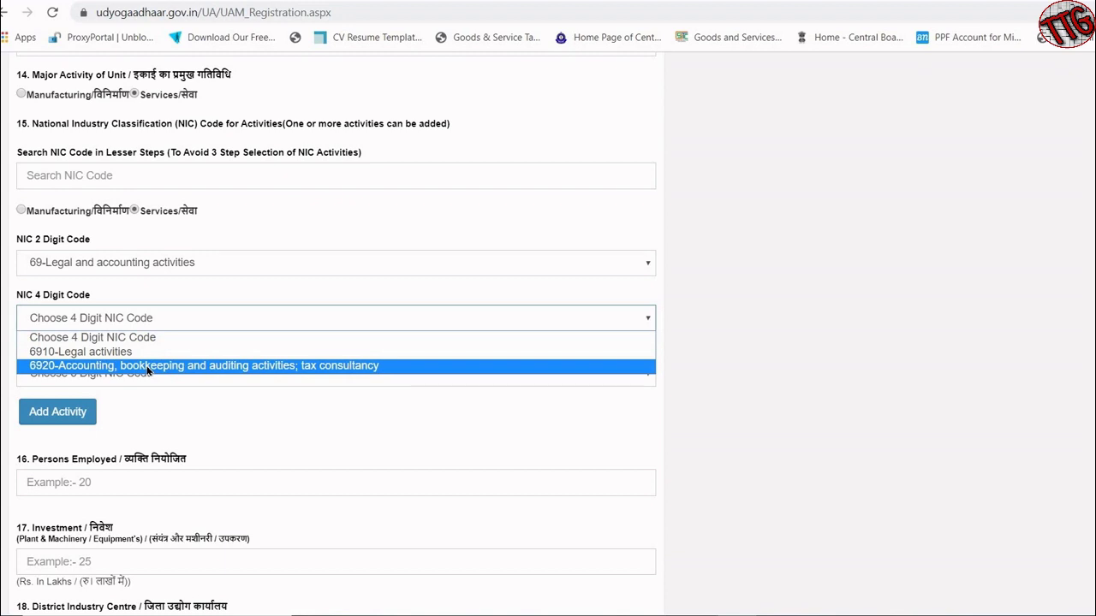
pyautogui.click(147, 367)
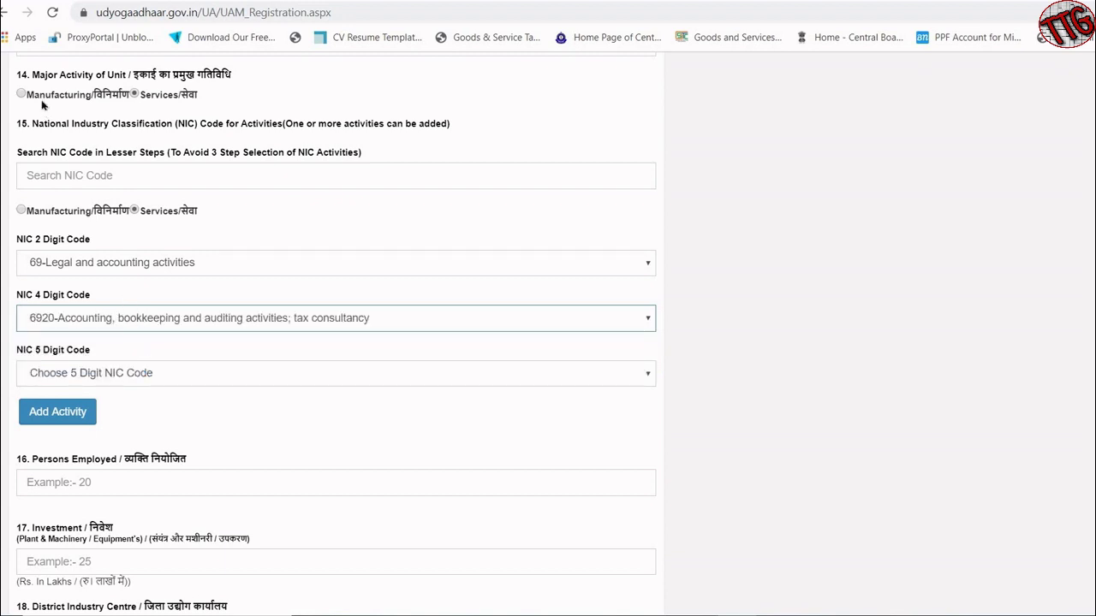
pyautogui.click(151, 383)
pyautogui.click(150, 383)
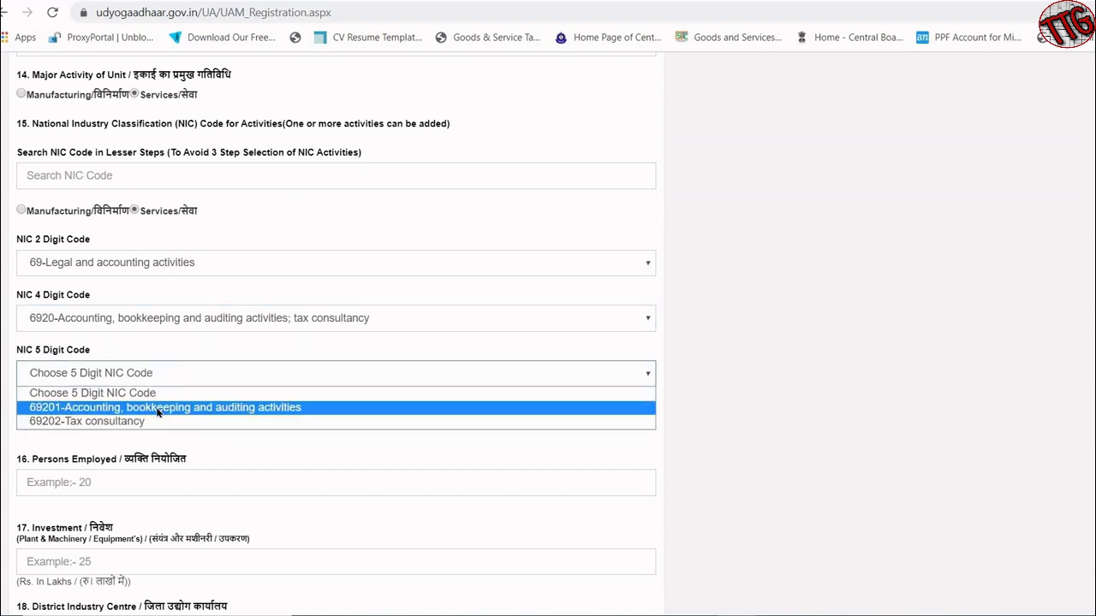
pyautogui.click(158, 410)
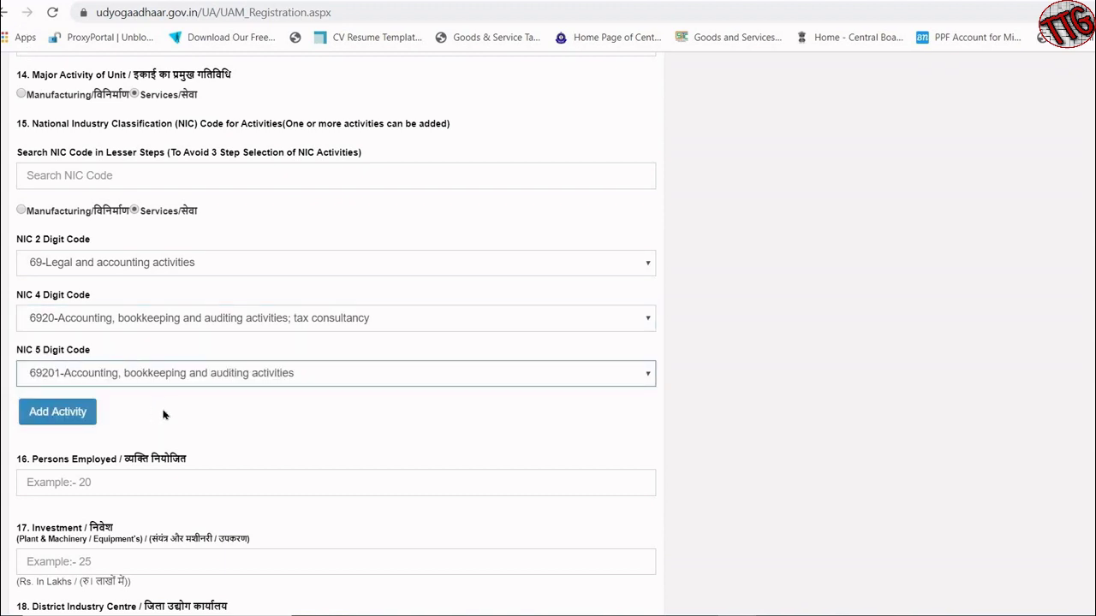
pyautogui.click(83, 413)
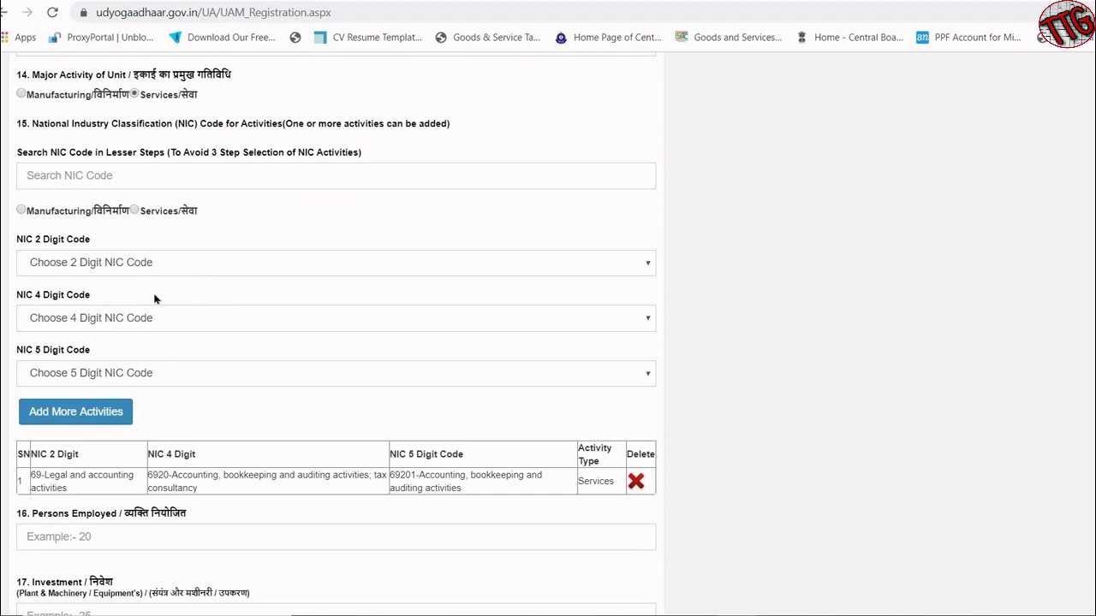
# Step: Enter 5 as the number of Persons Employed
pyautogui.scroll(-4, 155, 298)
pyautogui.click(208, 192)
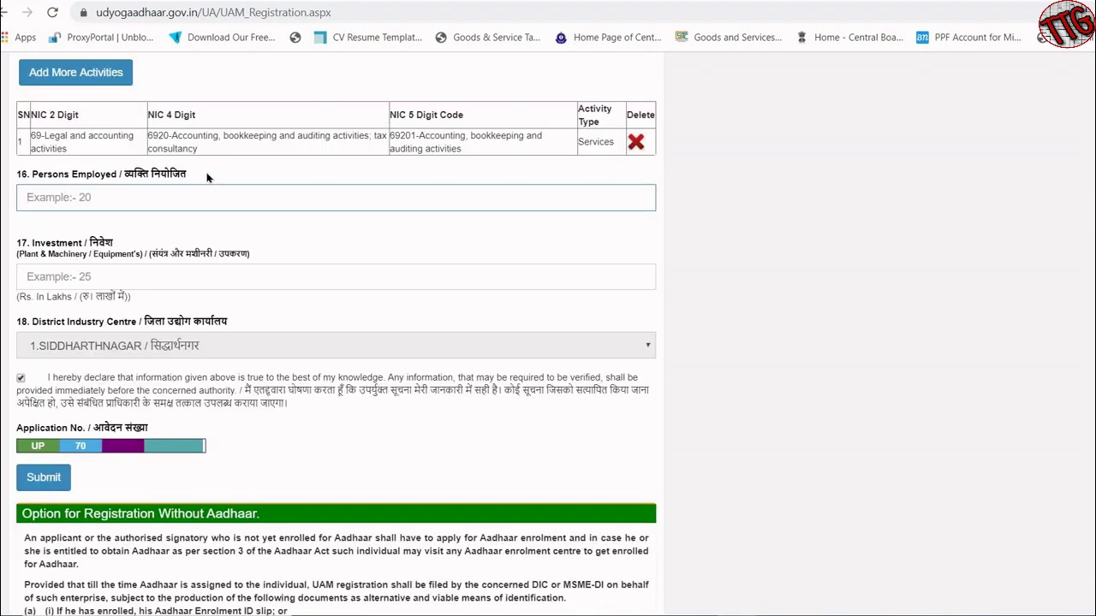
pyautogui.moveTo(206, 178); pyautogui.dragTo(55, 168)
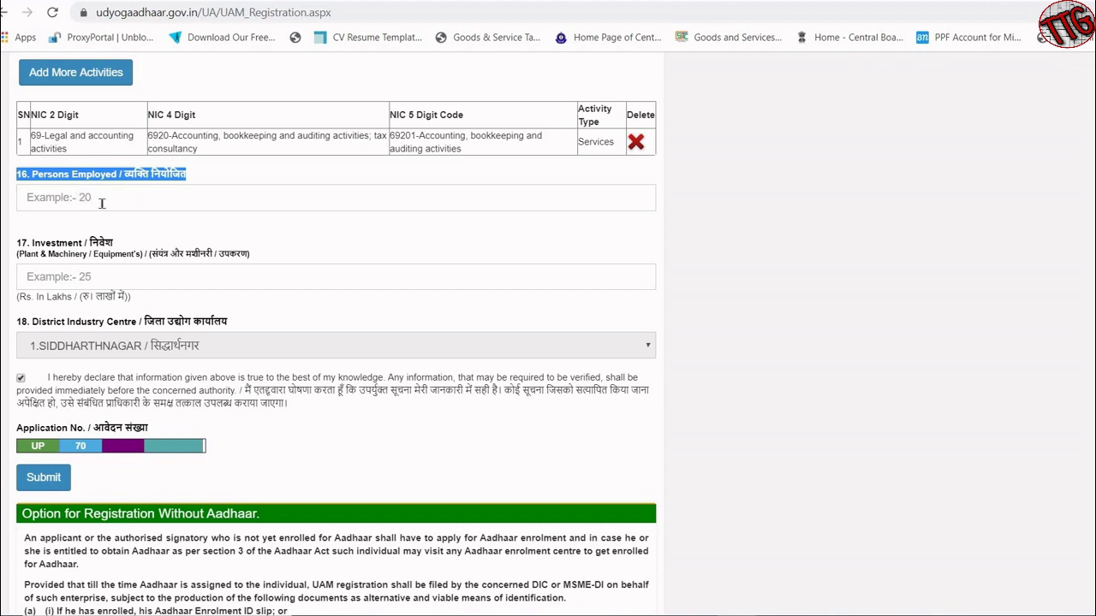
pyautogui.click(101, 198)
pyautogui.write('5')
# Step: Enter 23 lakhs as the plant and machinery investment
pyautogui.click(112, 275)
pyautogui.write('23')
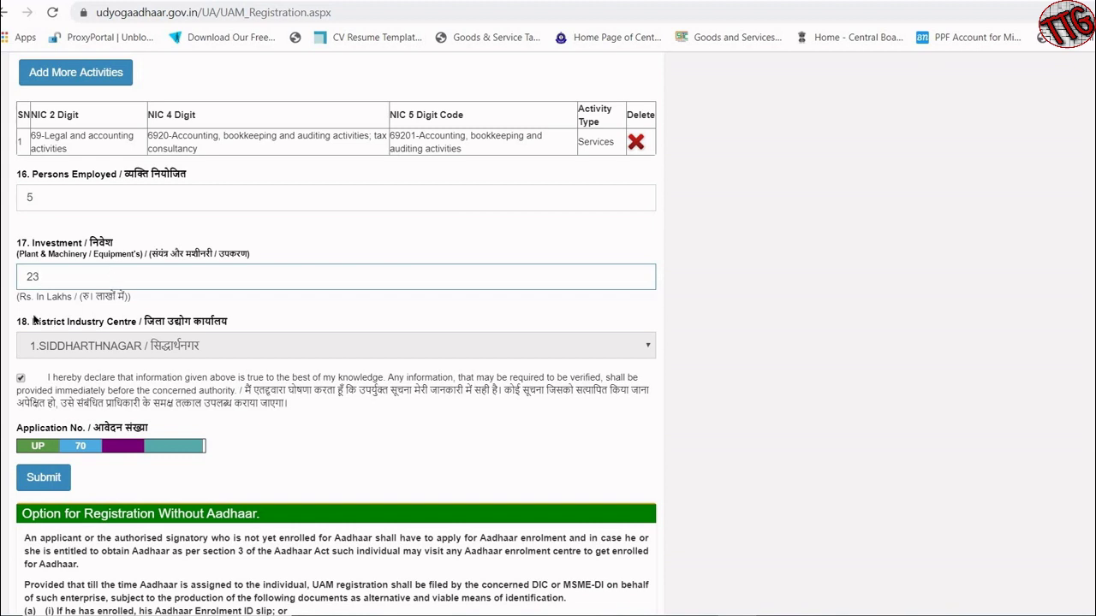
pyautogui.moveTo(131, 298); pyautogui.dragTo(17, 300)
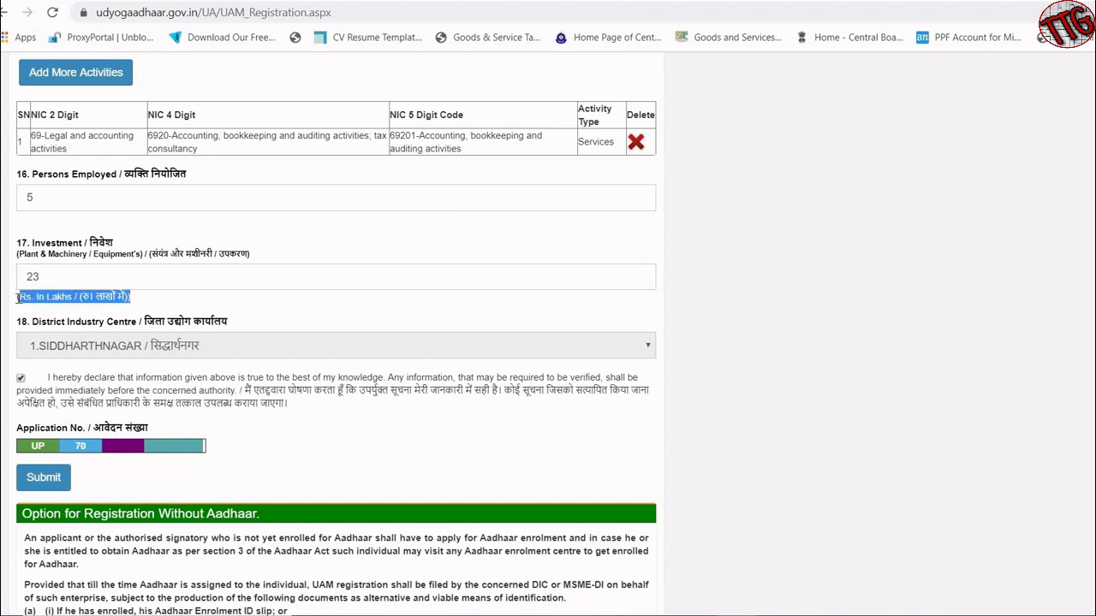
pyautogui.click(65, 311)
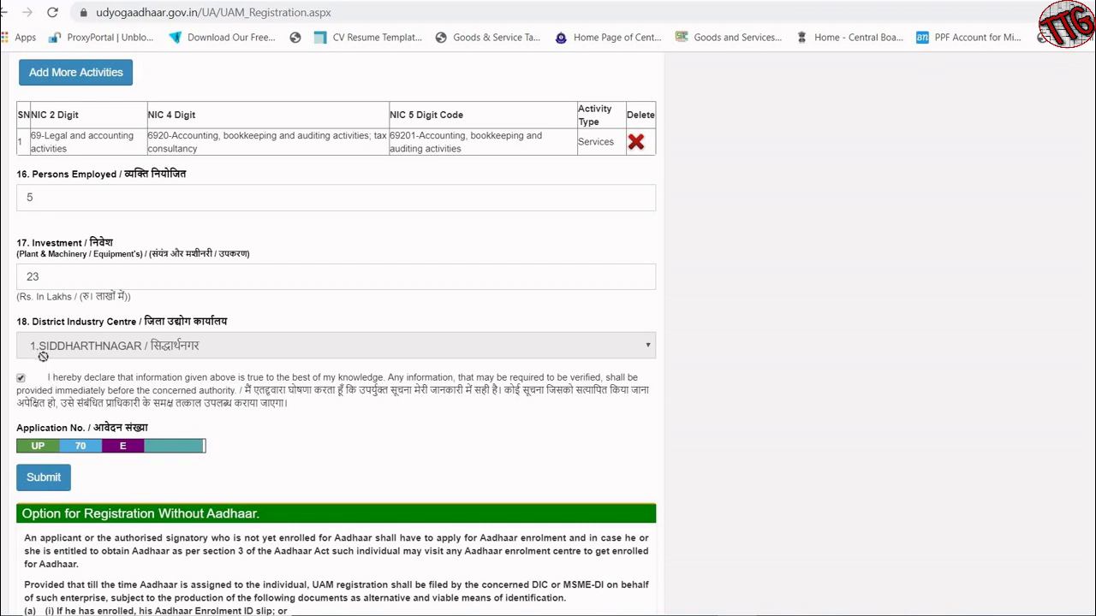
# Step: Submit the registration form and confirm the 'Are you sure' prompt with OK
pyautogui.click(45, 478)
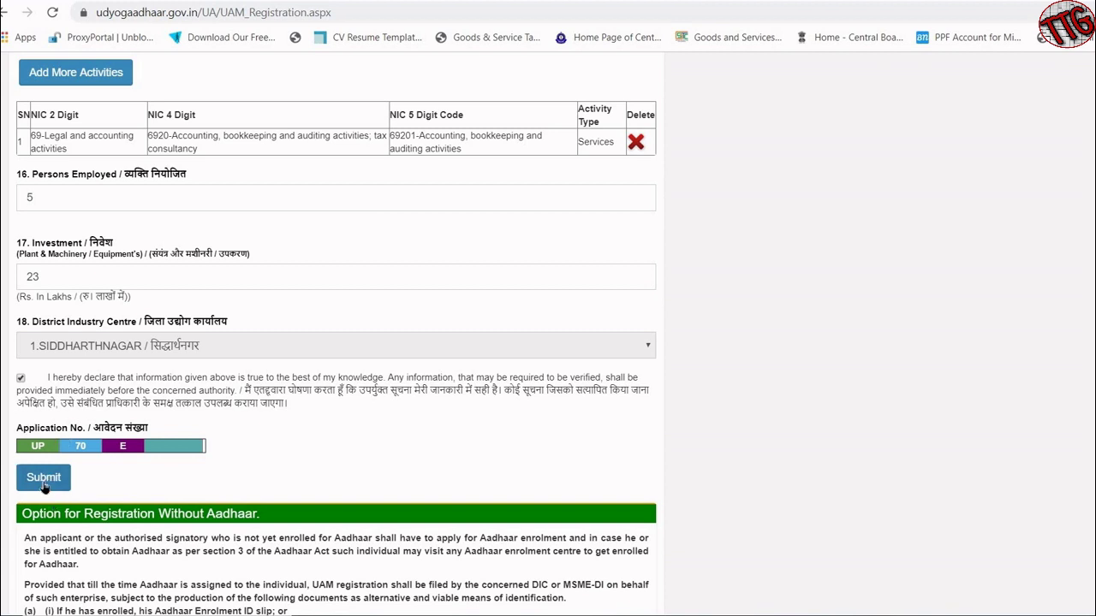
pyautogui.click(44, 479)
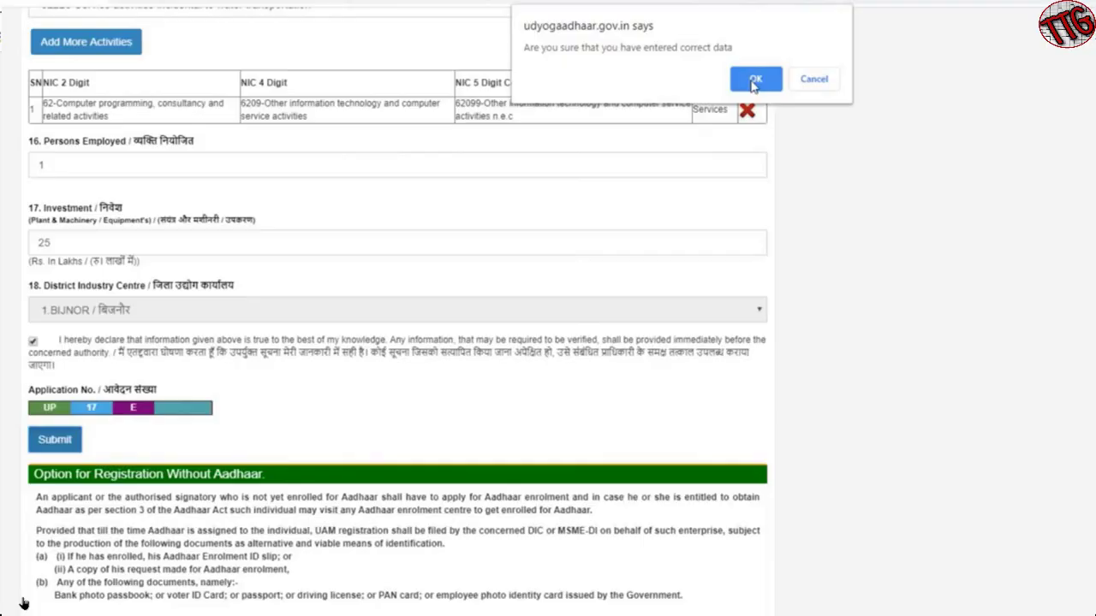
pyautogui.click(658, 100)
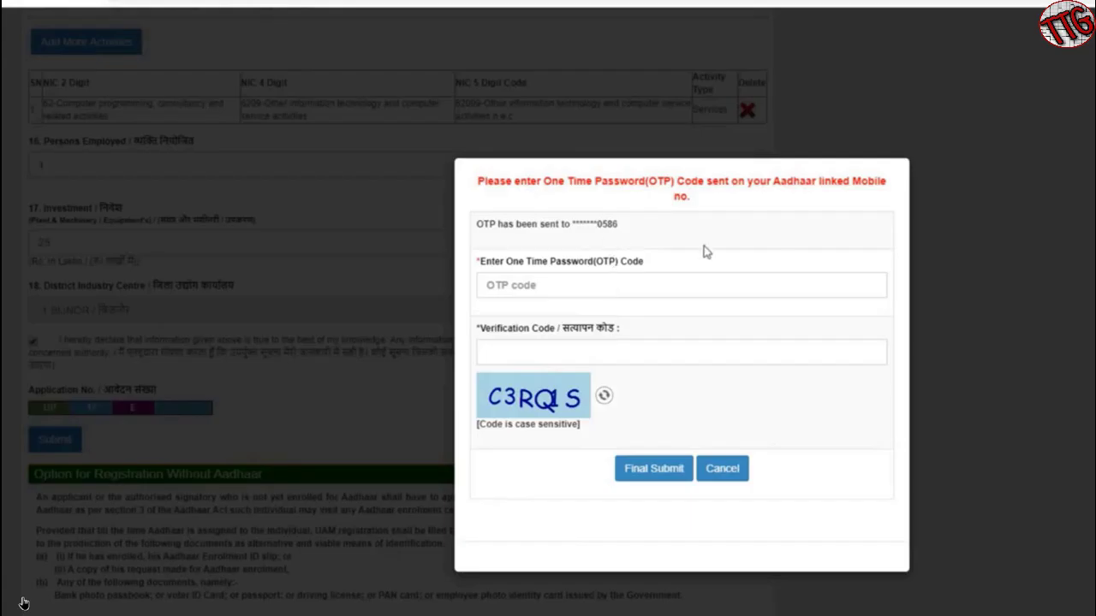
# Step: Enter the mobile OTP and the captcha verification code, then Final Submit and confirm
pyautogui.click(644, 285)
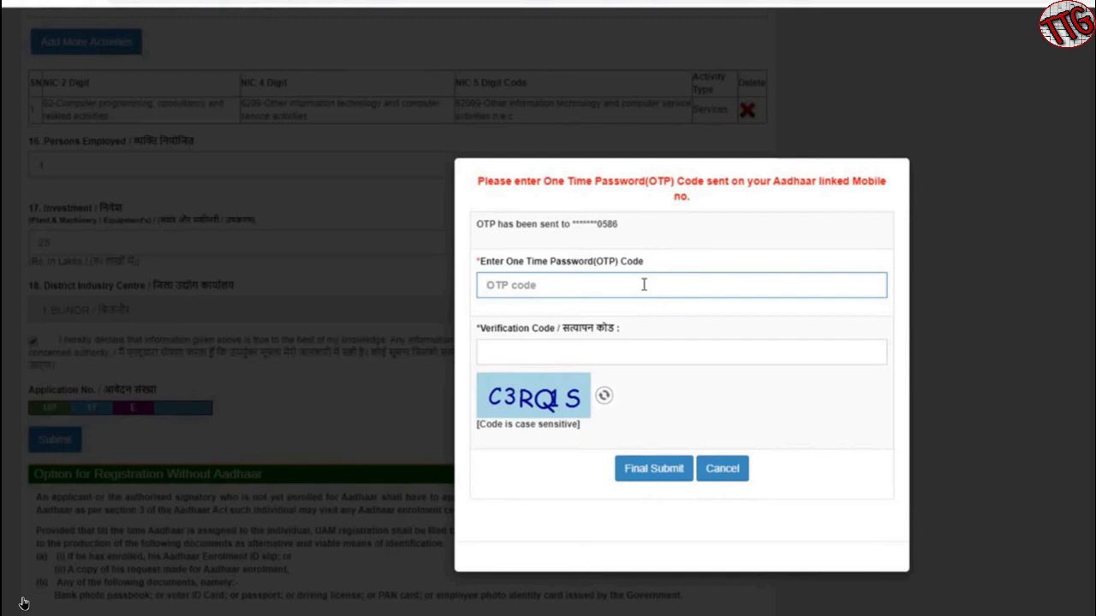
pyautogui.click(618, 349)
pyautogui.click(619, 349)
pyautogui.write('C')
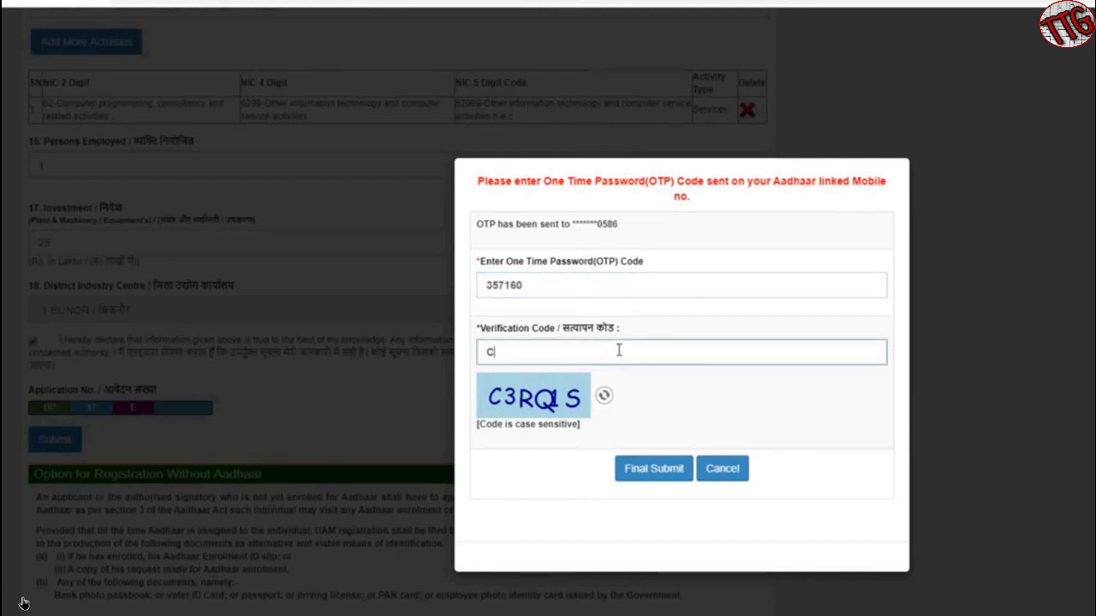
pyautogui.write('3RQ1S')
pyautogui.click(650, 485)
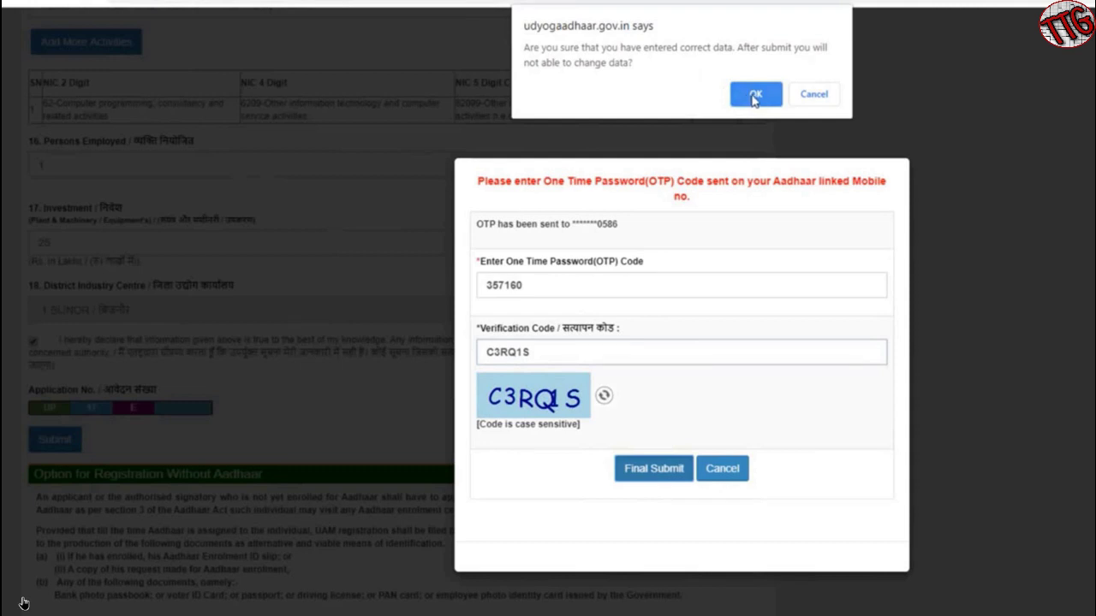
pyautogui.click(757, 93)
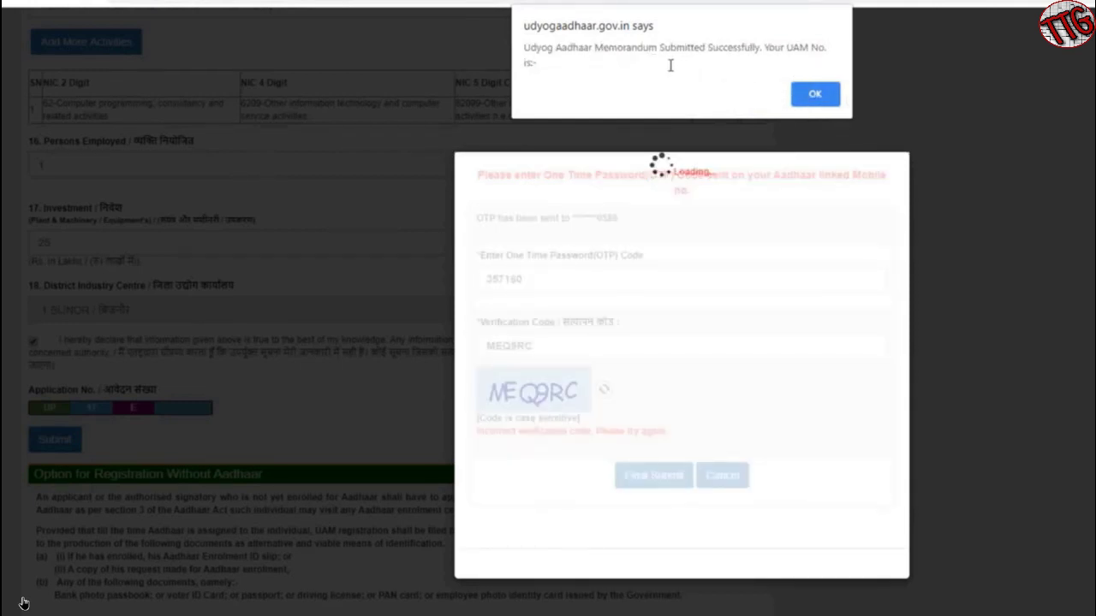
# Step: Dismiss the success alert and print the Udyog Aadhaar Memorandum
pyautogui.click(815, 95)
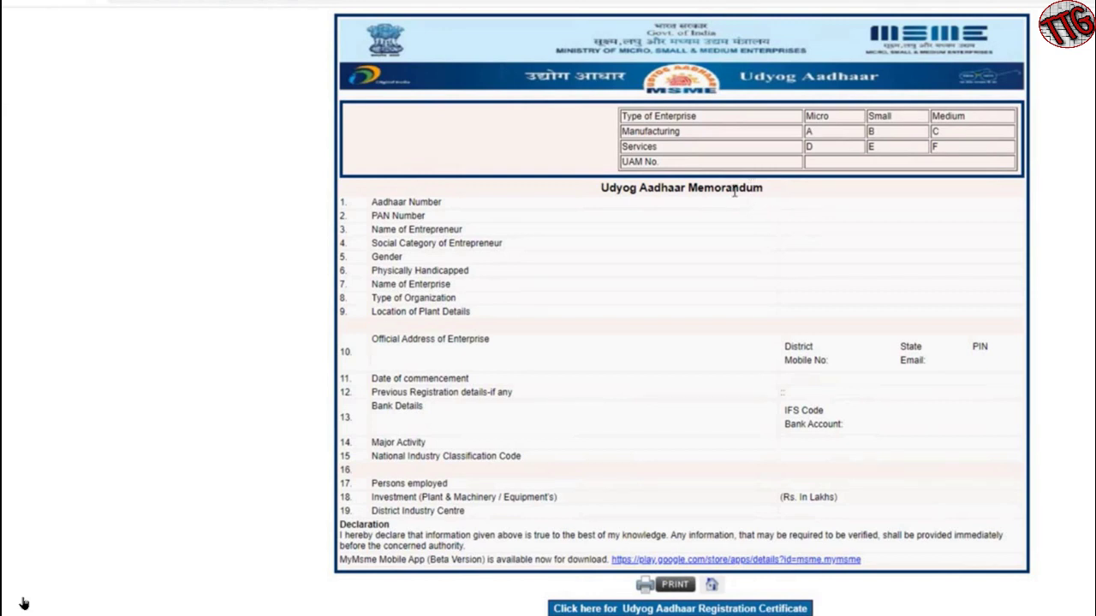
pyautogui.click(676, 585)
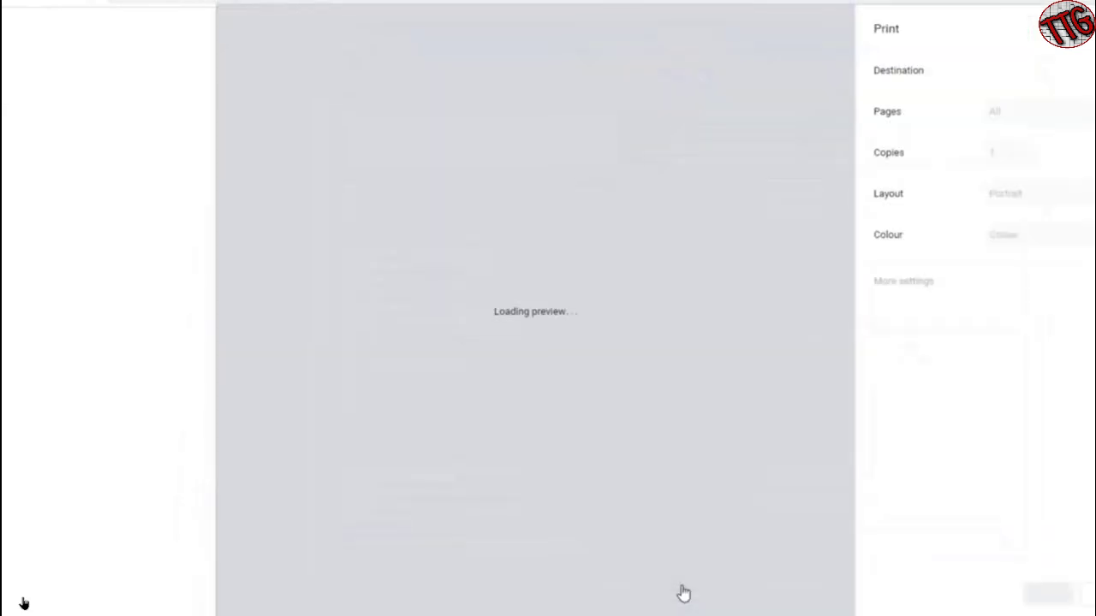